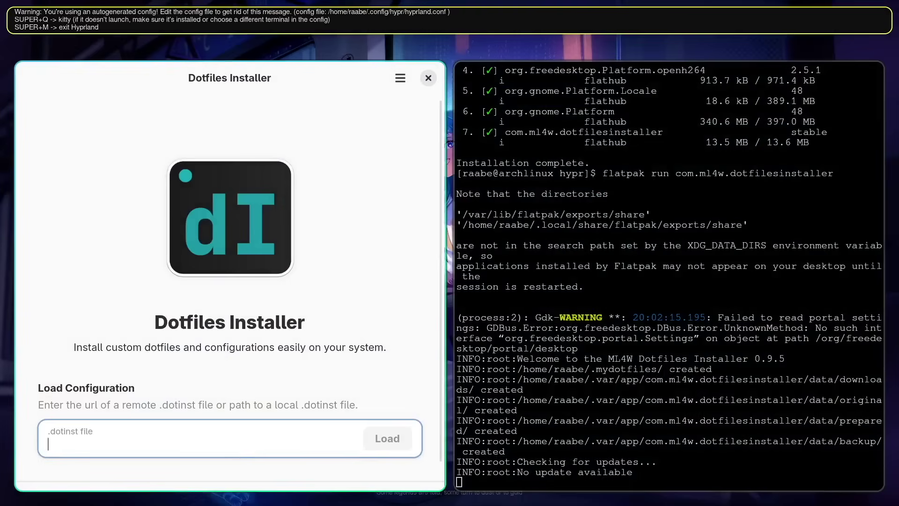
Step: Load the remote hyprland-dotfiles configuration URL in the installer and review its settings
{"action": "type", "text": "ent.com/mylinuxforwork/dotfiles/main/hyprland-dotfiles.dotinst"}
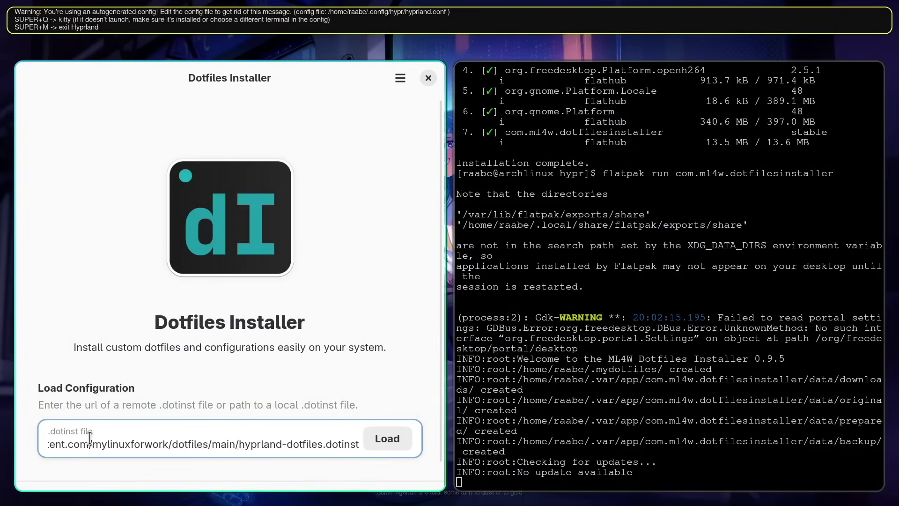
{"action": "left_click", "coordinate": [387, 442]}
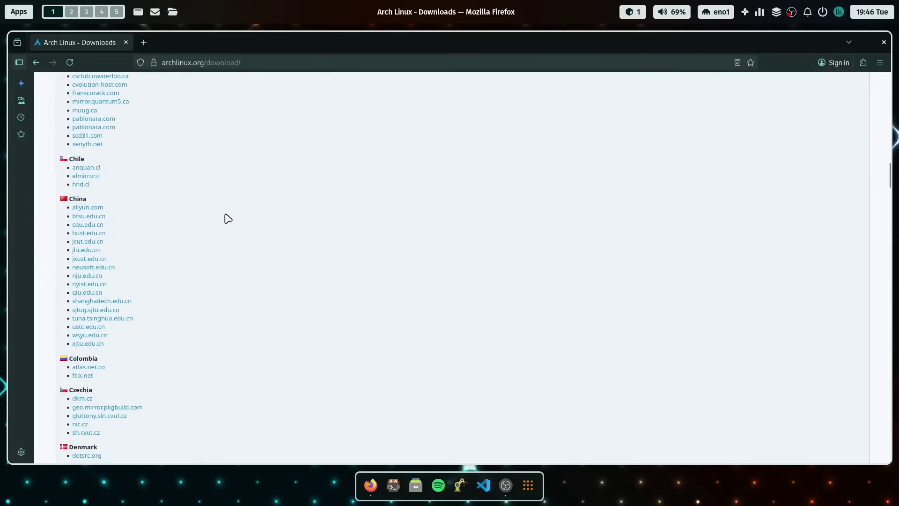
{"action": "scroll", "coordinate": [228, 218], "scroll_direction": "down", "scroll_amount": 10}
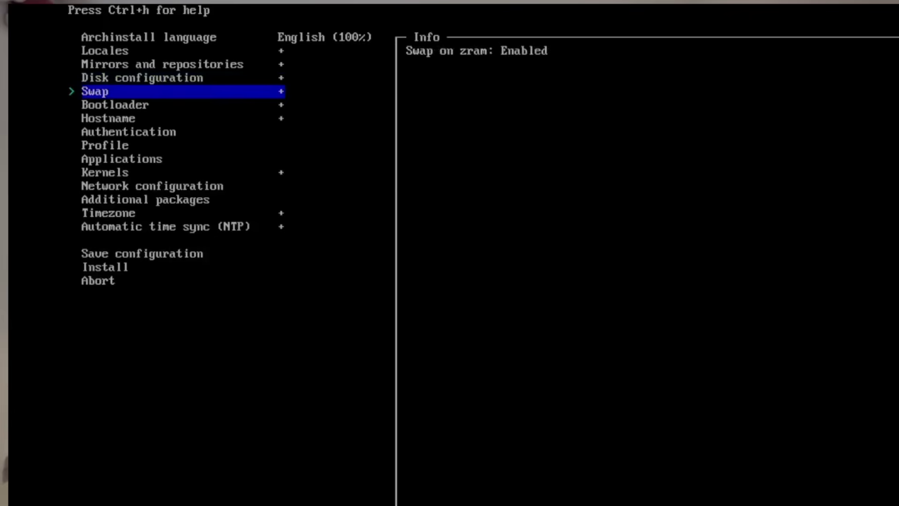
{"action": "key", "text": "Down"}
{"action": "key", "text": "Down"}
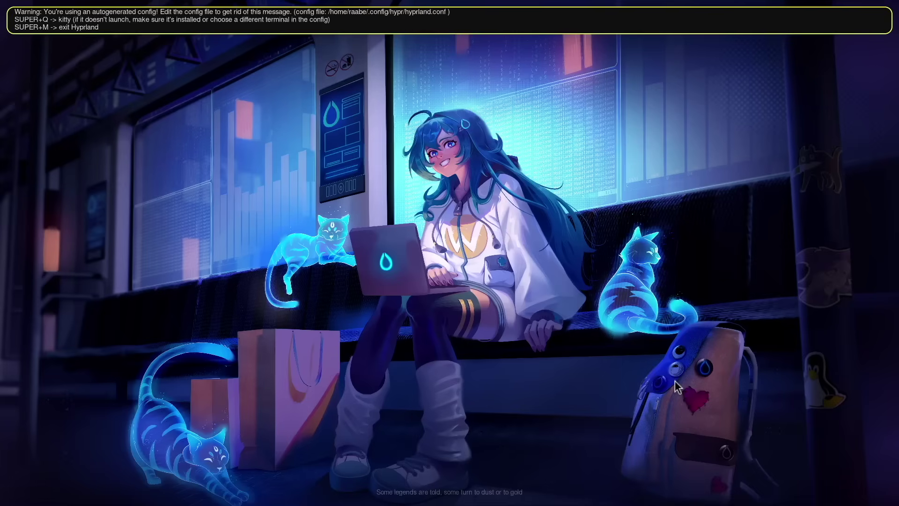
Step: Open a terminal on the Hyprland desktop and enable 3D acceleration for the VM's video device
{"action": "key", "text": "super+q"}
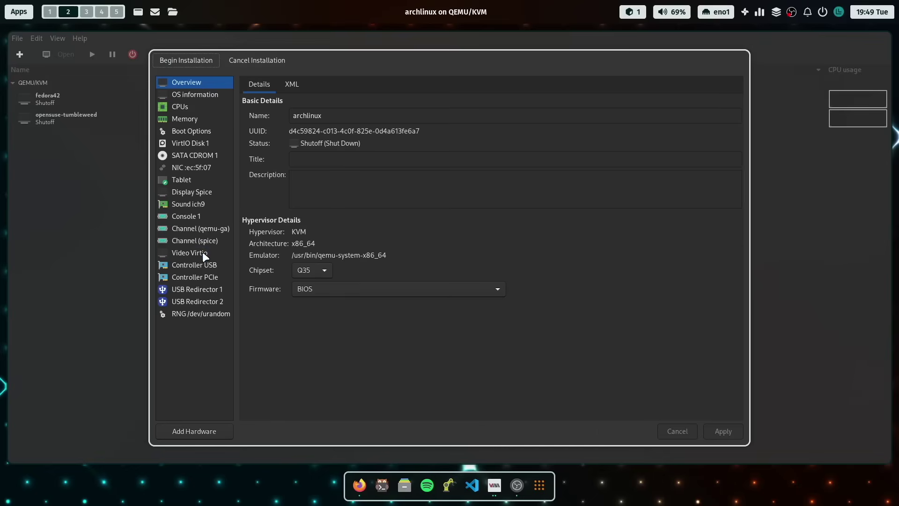
{"action": "left_click", "coordinate": [203, 255]}
{"action": "left_click", "coordinate": [299, 130]}
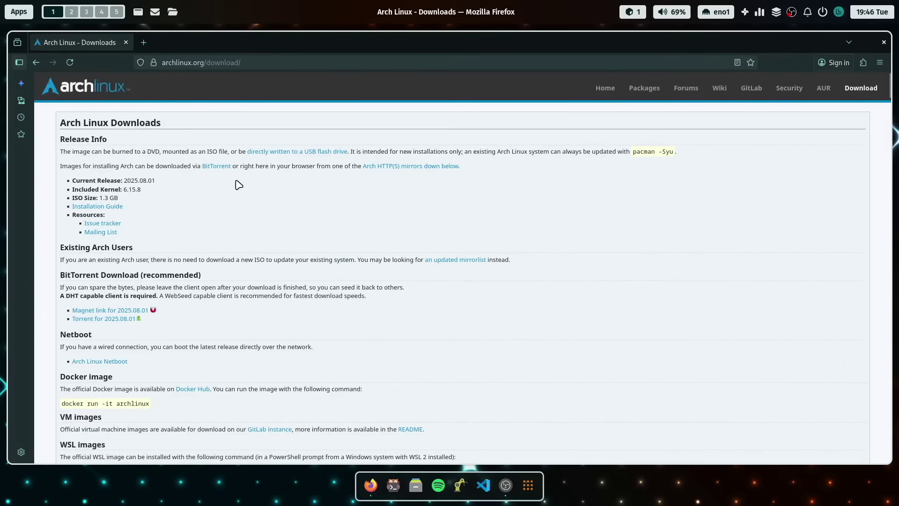
Step: Scroll the Arch Linux download page down to the mirror list to find ftp.fau.de
{"action": "scroll", "coordinate": [227, 217], "scroll_direction": "down", "scroll_amount": 15}
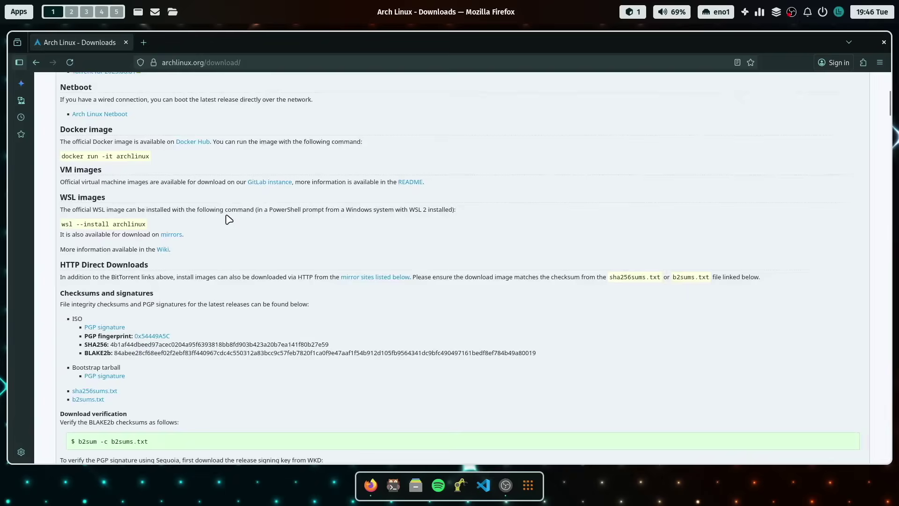
{"action": "scroll", "coordinate": [229, 219], "scroll_direction": "down", "scroll_amount": 15}
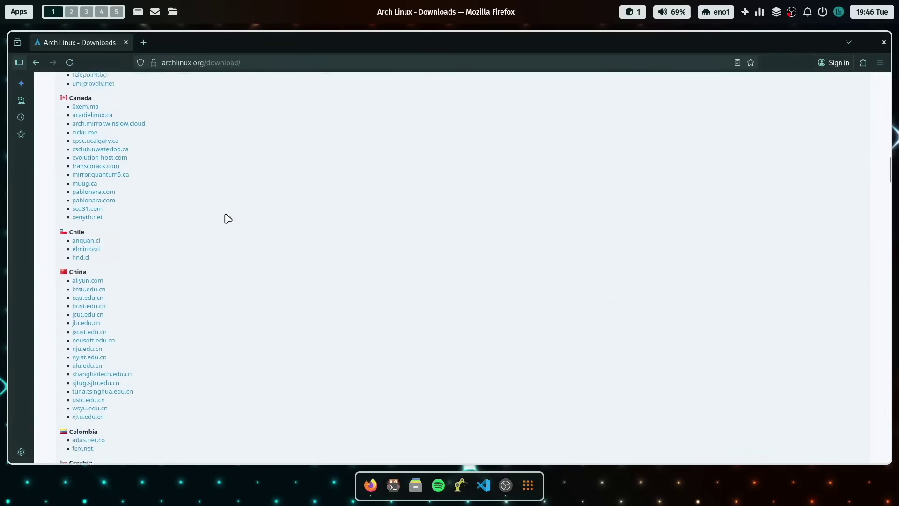
{"action": "scroll", "coordinate": [228, 219], "scroll_direction": "down", "scroll_amount": 10}
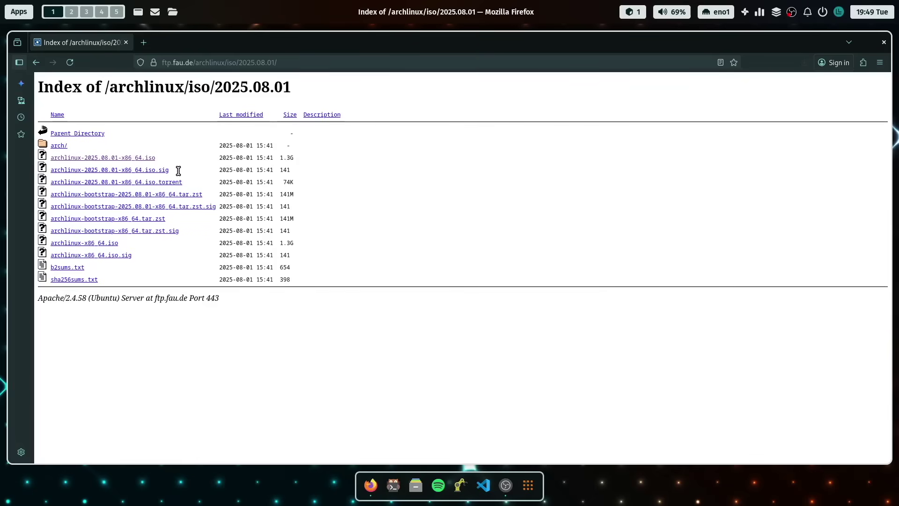
Step: Launch Virtual Machine Manager from the launcher on an empty second workspace
{"action": "key", "text": "super+2"}
{"action": "key", "text": "super+d"}
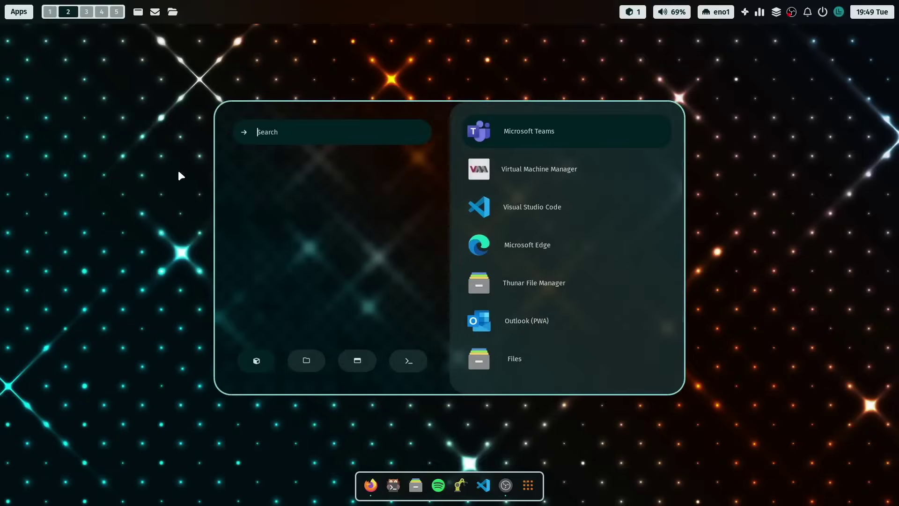
{"action": "key", "text": "Down"}
{"action": "key", "text": "Return"}
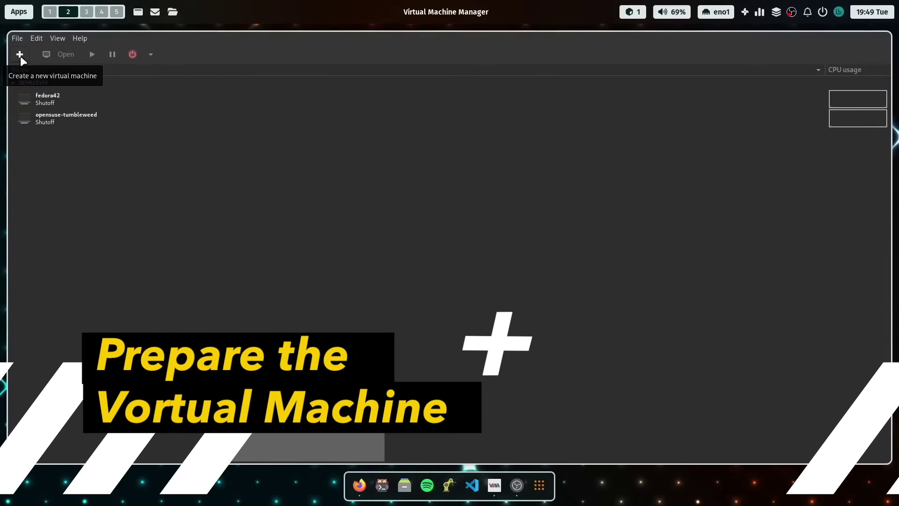
Step: Start a new VM from local install media using the Arch Linux 2025.08.01 ISO
{"action": "left_click", "coordinate": [20, 54]}
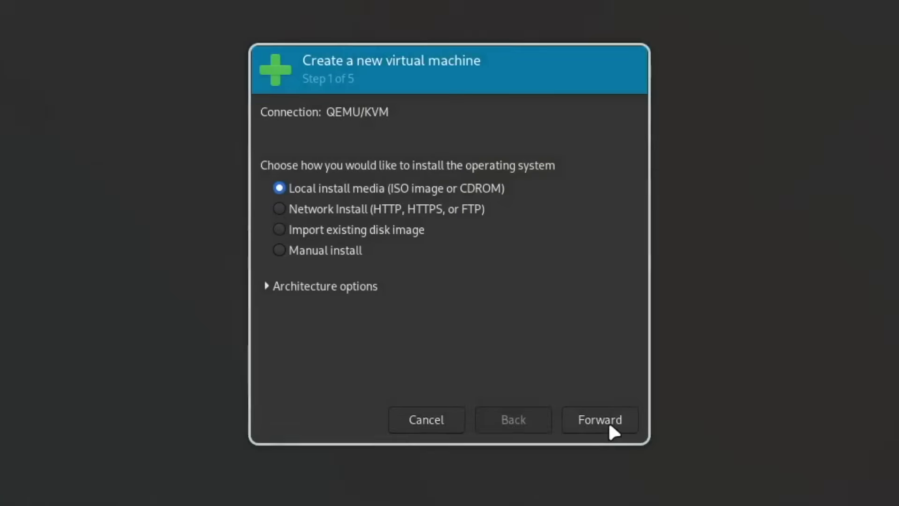
{"action": "left_click", "coordinate": [608, 421]}
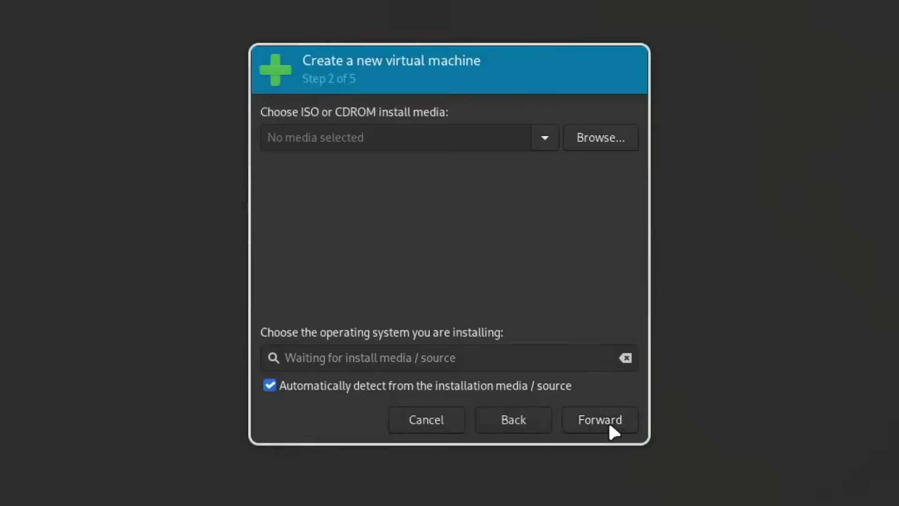
{"action": "left_click", "coordinate": [607, 145]}
{"action": "left_click", "coordinate": [521, 419]}
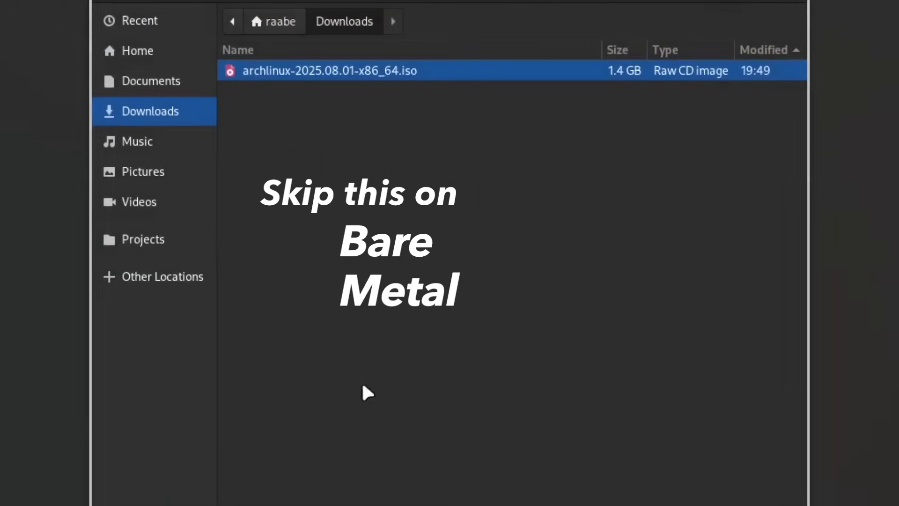
{"action": "left_click", "coordinate": [758, 4]}
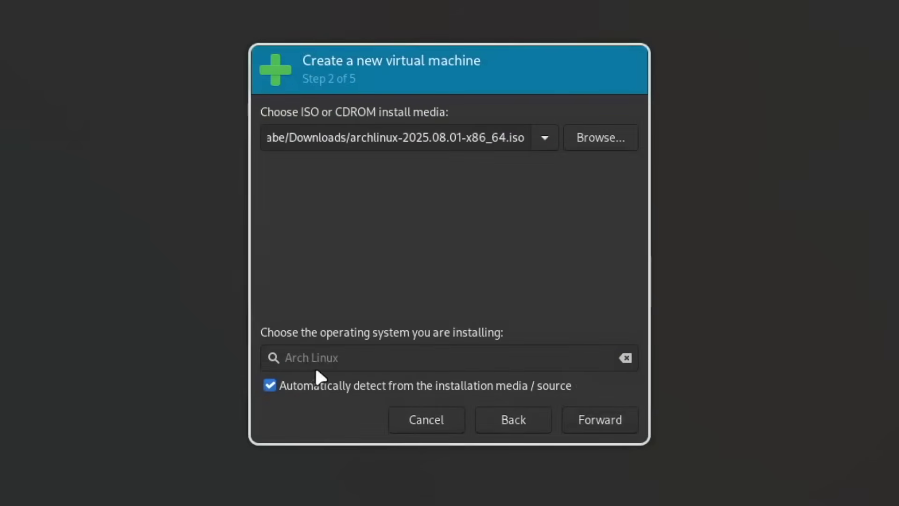
{"action": "left_click", "coordinate": [591, 424]}
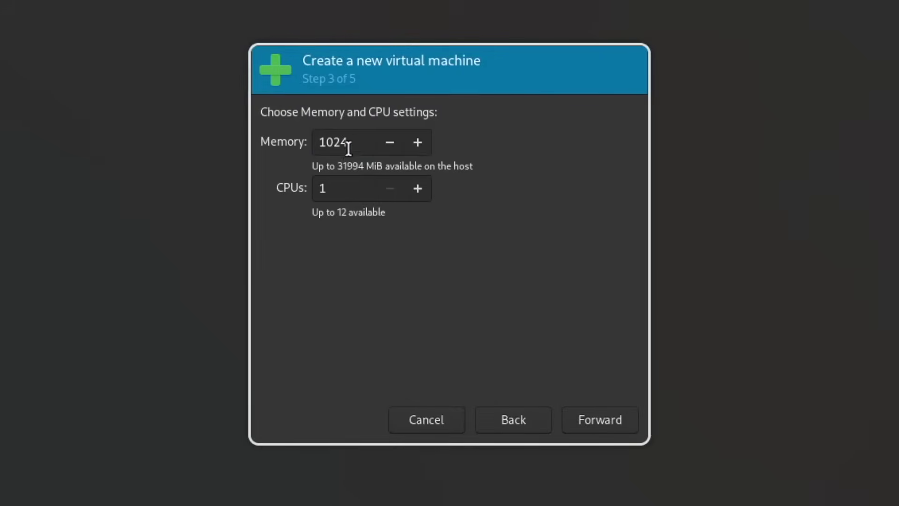
Step: Give the VM 16384 MiB of memory and 12 CPUs
{"action": "left_click_drag", "start_coordinate": [345, 144], "coordinate": [301, 139]}
{"action": "type", "text": "16384"}
{"action": "key", "text": "Tab"}
{"action": "type", "text": "12"}
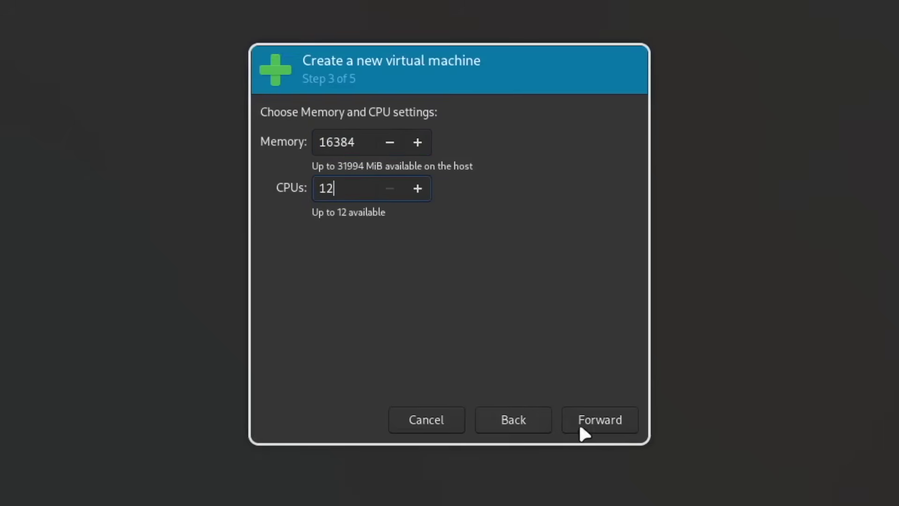
Step: Set the disk size to 30 GiB and choose to customise the configuration before installing
{"action": "left_click", "coordinate": [600, 421]}
{"action": "left_click", "coordinate": [296, 164]}
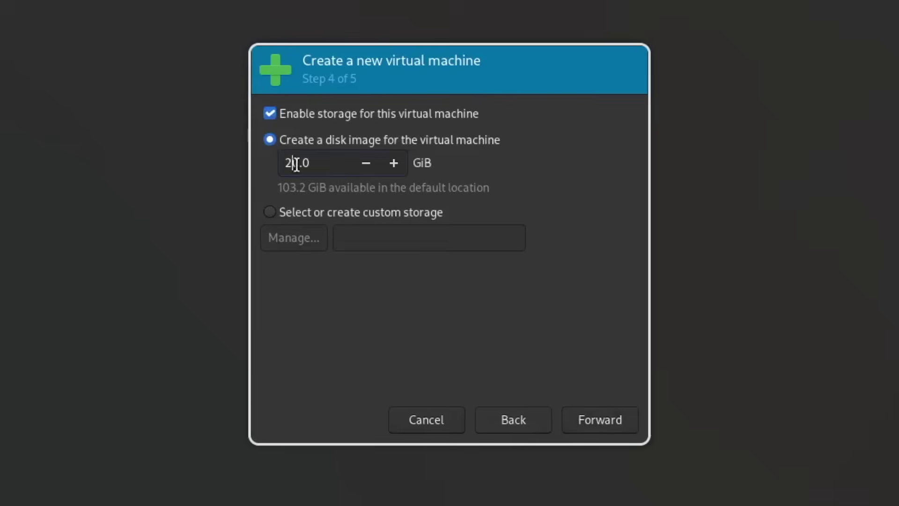
{"action": "key", "text": "BackSpace"}
{"action": "type", "text": "3"}
{"action": "left_click", "coordinate": [611, 421]}
{"action": "left_click", "coordinate": [322, 269]}
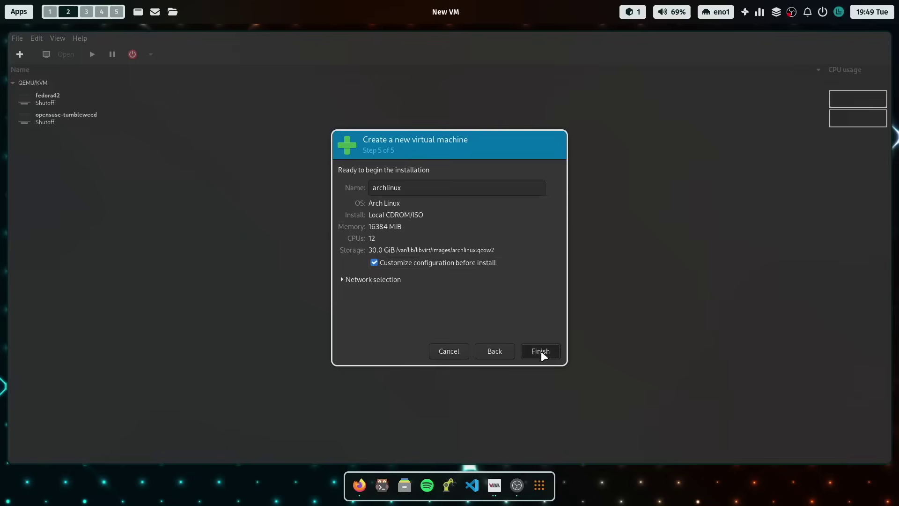
Step: Enable 3D acceleration on the Video Virtio device and apply it
{"action": "left_click", "coordinate": [604, 420]}
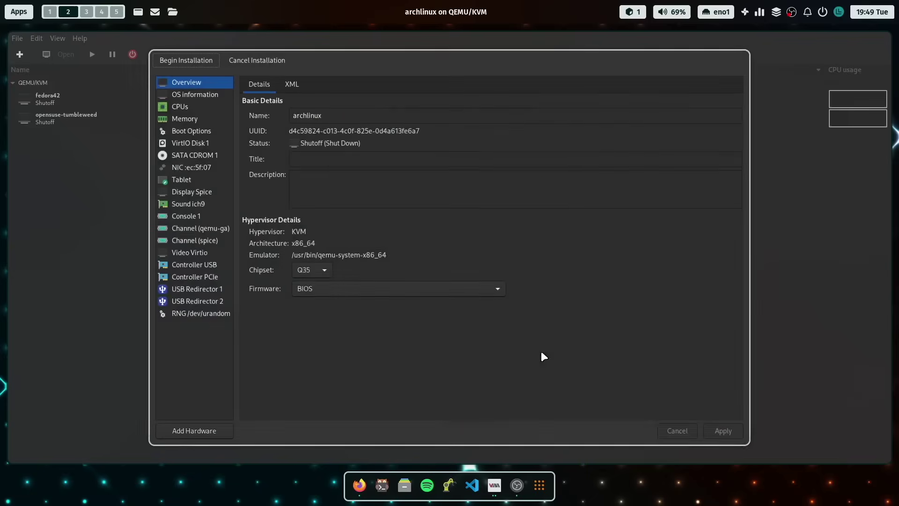
{"action": "left_click", "coordinate": [204, 254]}
{"action": "left_click", "coordinate": [301, 131]}
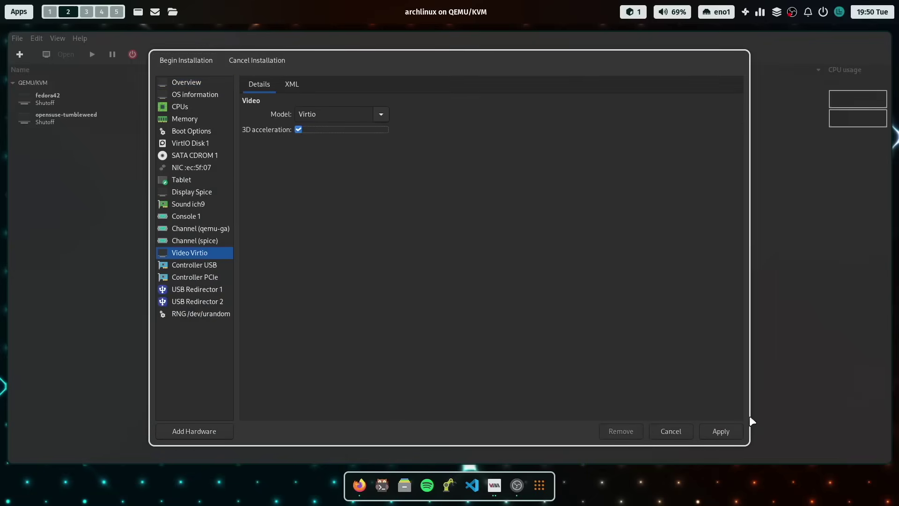
{"action": "left_click", "coordinate": [723, 430]}
Step: Enable Spice OpenGL on render device 0000:07:00:0 with listen type None, then begin installation
{"action": "left_click", "coordinate": [201, 190]}
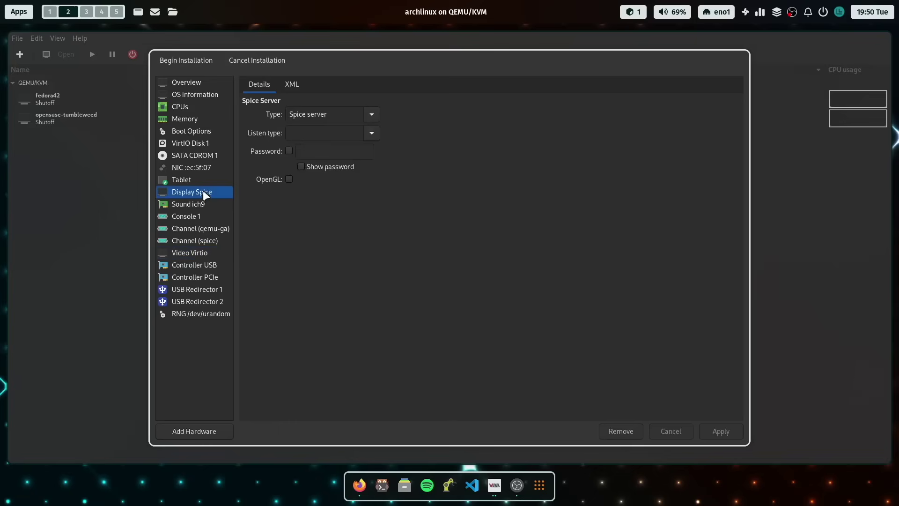
{"action": "left_click", "coordinate": [288, 178]}
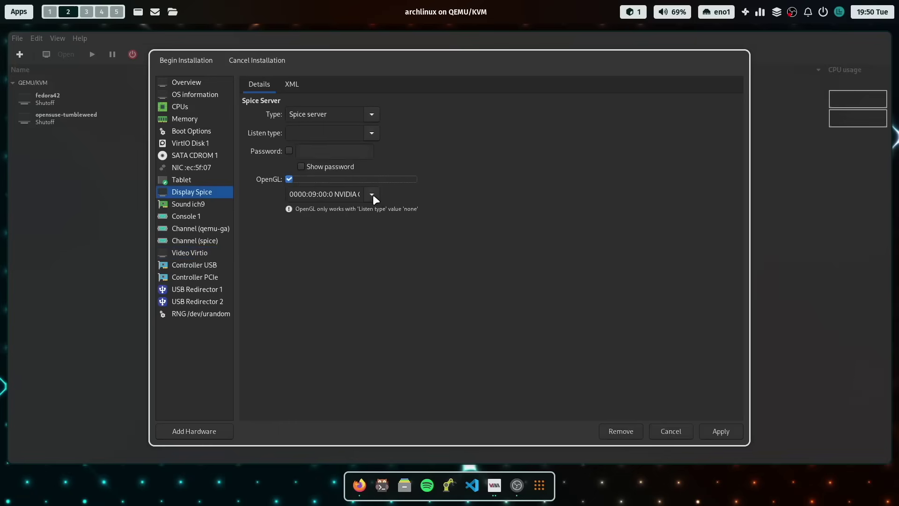
{"action": "left_click", "coordinate": [373, 195]}
{"action": "left_click", "coordinate": [372, 228]}
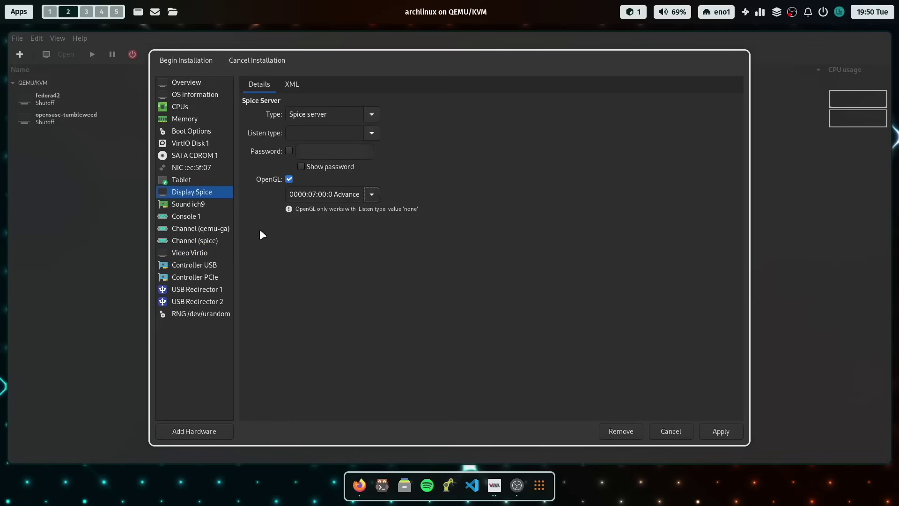
{"action": "left_click", "coordinate": [374, 133]}
{"action": "left_click", "coordinate": [364, 166]}
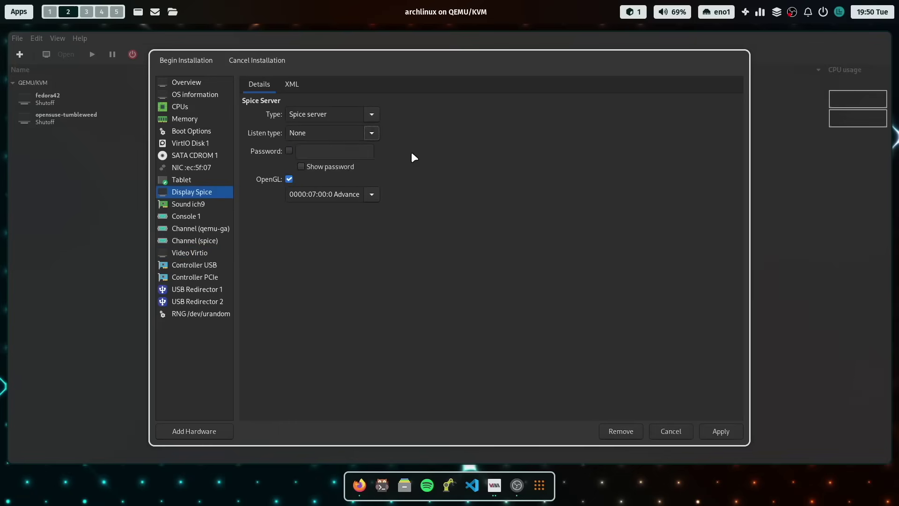
{"action": "left_click", "coordinate": [725, 430]}
{"action": "left_click", "coordinate": [183, 61]}
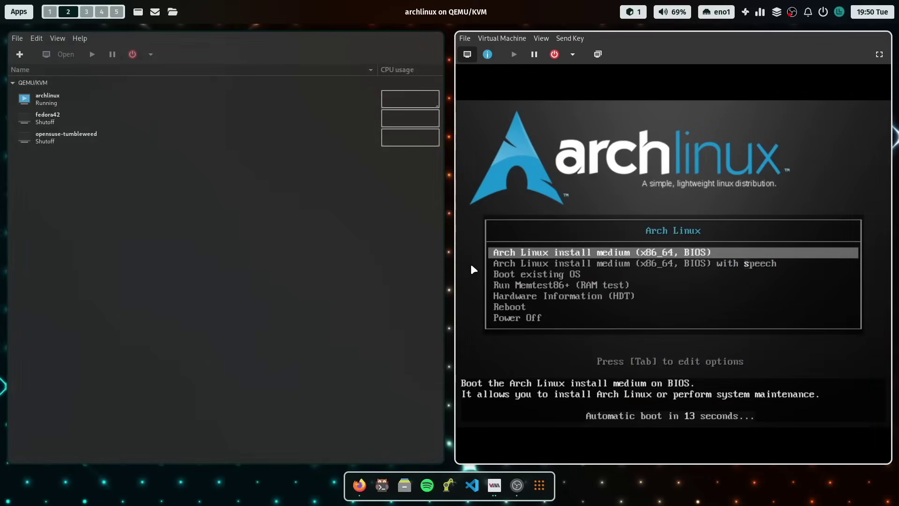
Step: Boot 'Arch Linux install medium (x86_64, BIOS)' and show the VM console full screen
{"action": "key", "text": "Return"}
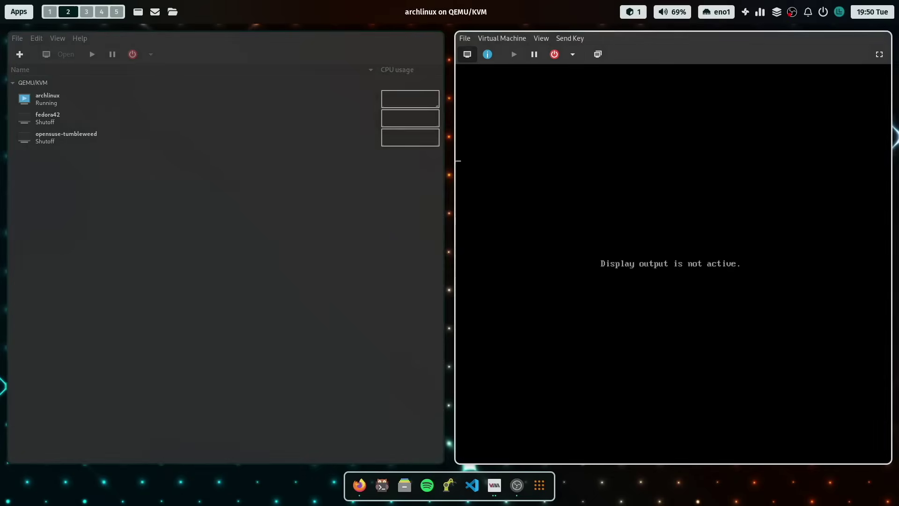
{"action": "left_click", "coordinate": [880, 55]}
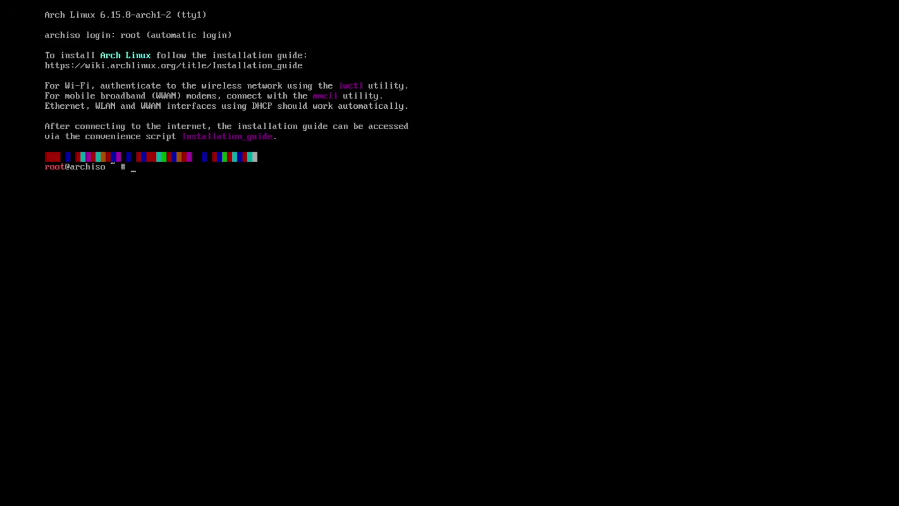
Step: Load the German keymap with loadkeys de and type archinstall at the next prompt
{"action": "type", "text": "loadkeys de"}
{"action": "key", "text": "Return"}
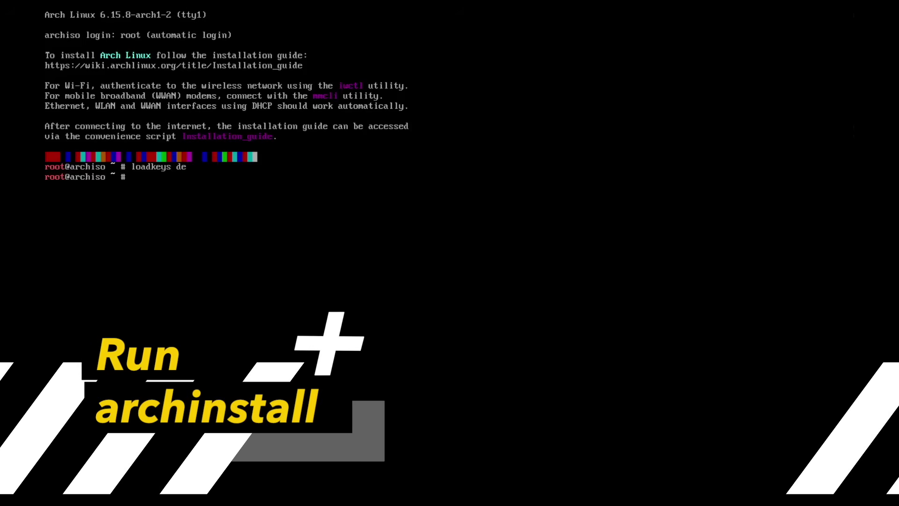
{"action": "type", "text": "arch"}
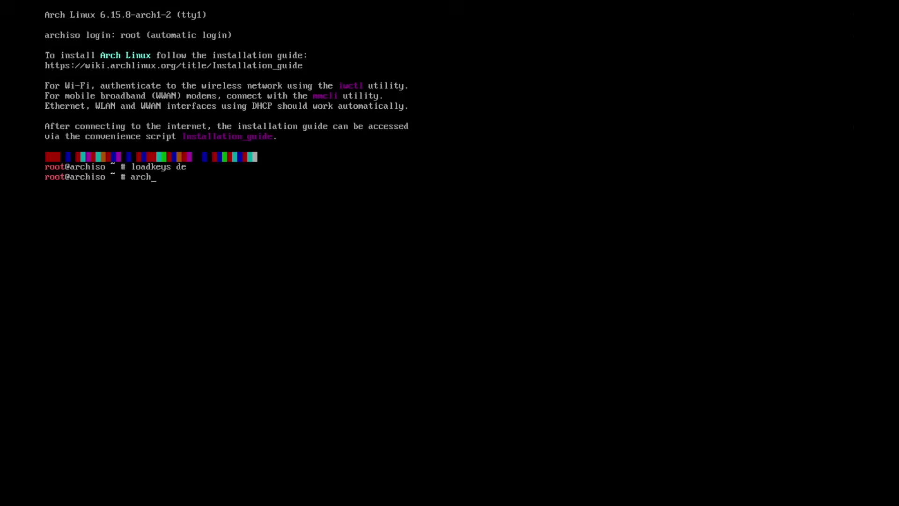
{"action": "type", "text": "install"}
Step: Launch archinstall and open its Locales settings
{"action": "key", "text": "Return"}
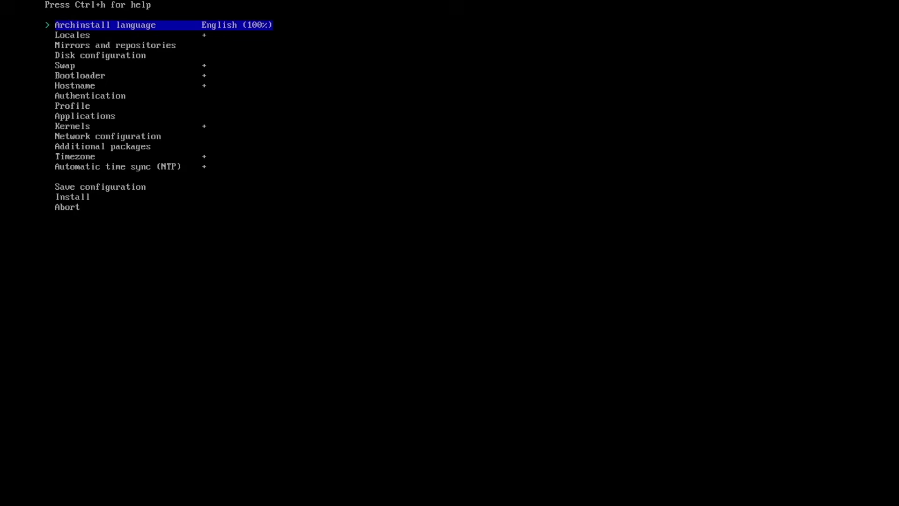
{"action": "key", "text": "Down"}
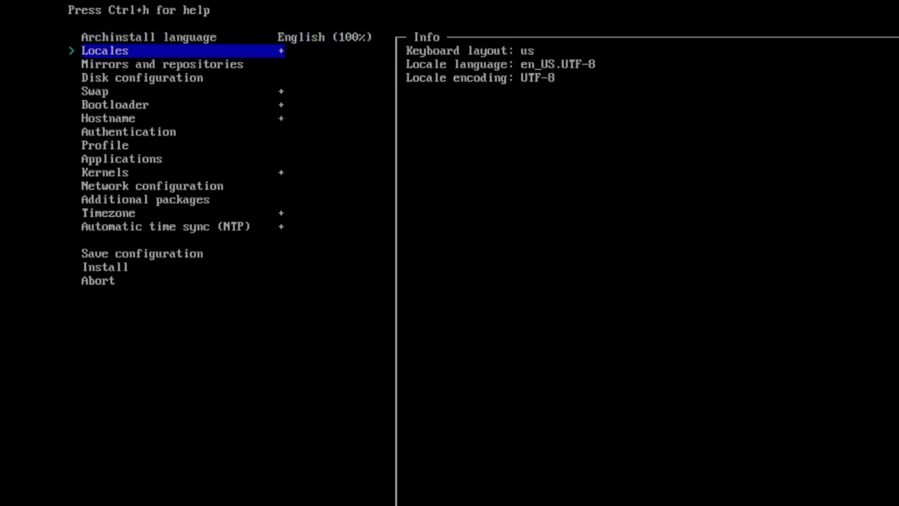
{"action": "key", "text": "Up"}
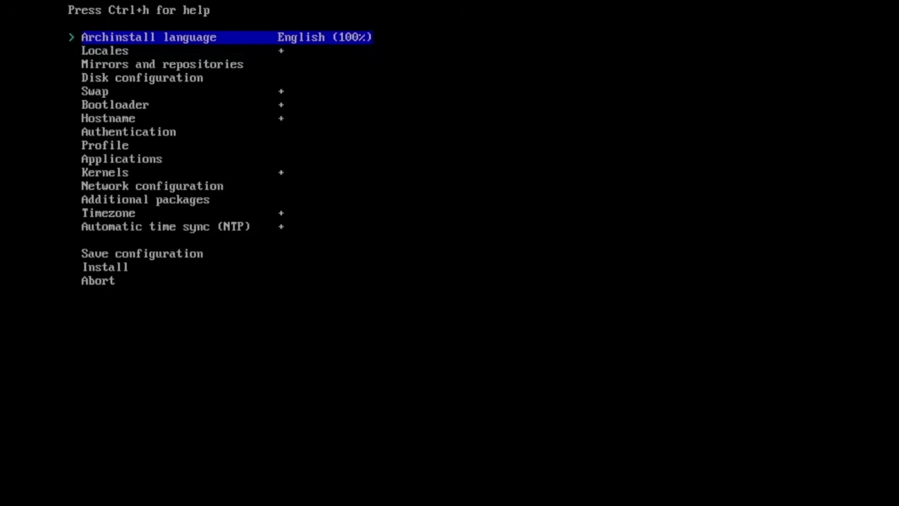
{"action": "key", "text": "Down"}
{"action": "key", "text": "Return"}
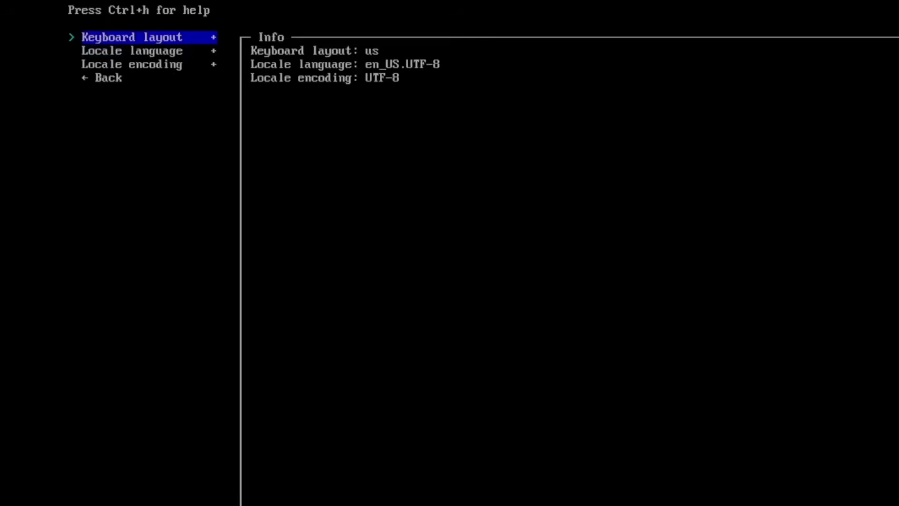
Step: Choose de-latin1 as the keyboard layout and return to the main installer menu
{"action": "key", "text": "Return"}
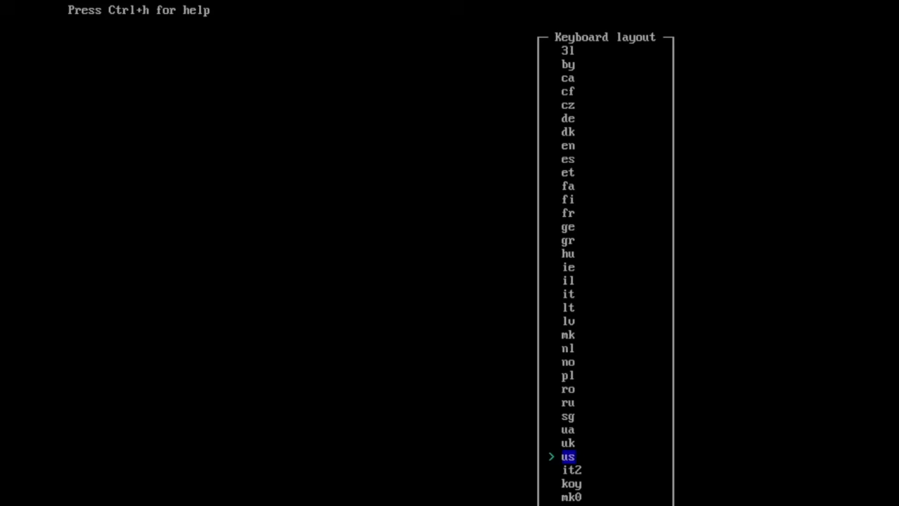
{"action": "type", "text": "de"}
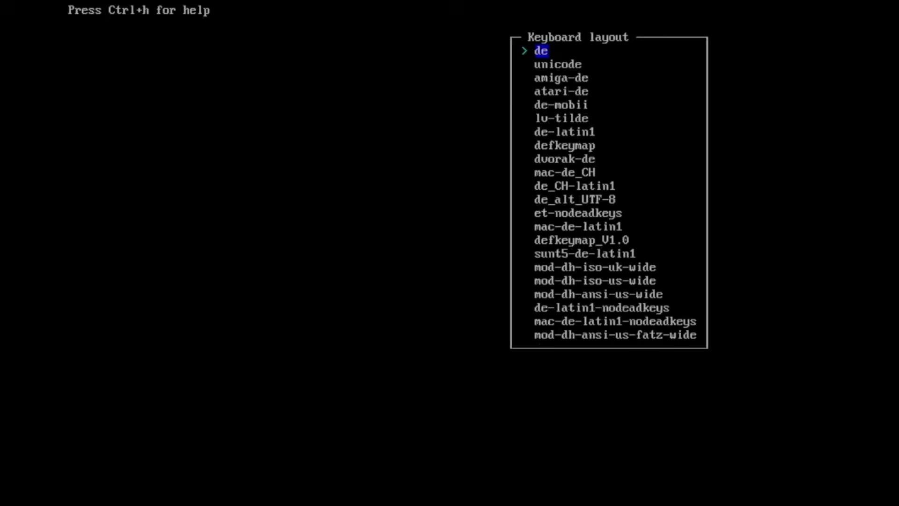
{"action": "key", "text": "Down"}
{"action": "key", "text": "Down"}
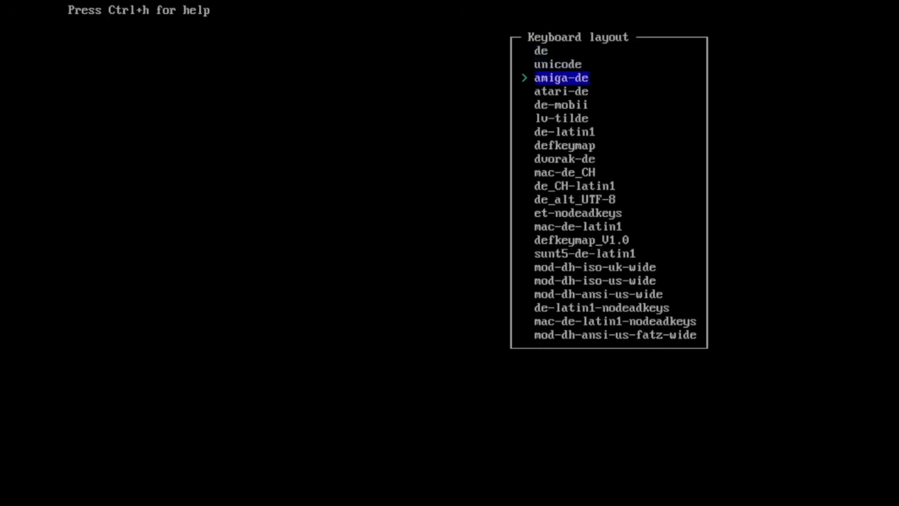
{"action": "key", "text": "Down"}
{"action": "key", "text": "Down"}
{"action": "key", "text": "Down"}
{"action": "key", "text": "Down"}
{"action": "key", "text": "Return"}
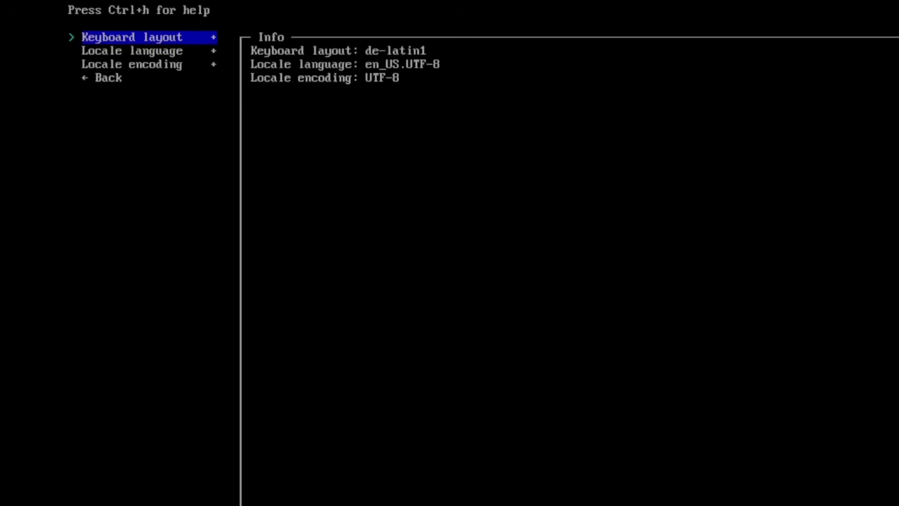
{"action": "key", "text": "Down"}
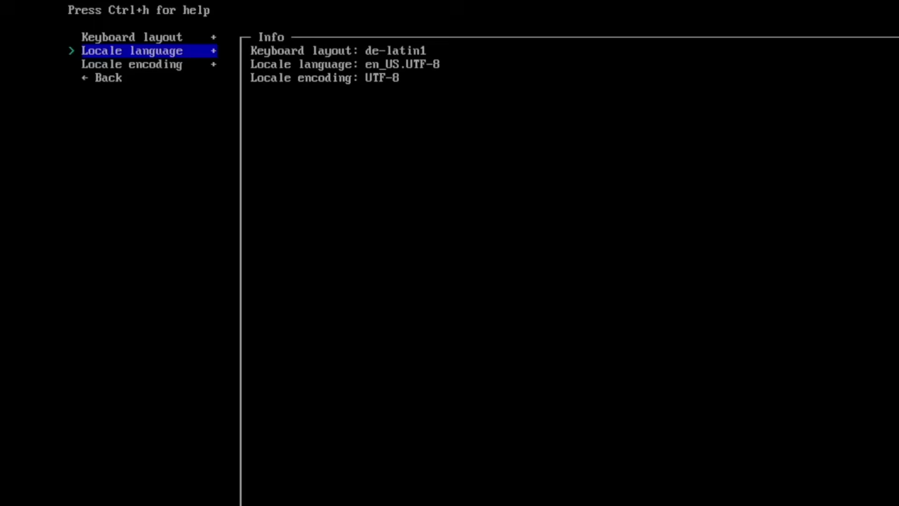
{"action": "key", "text": "Down"}
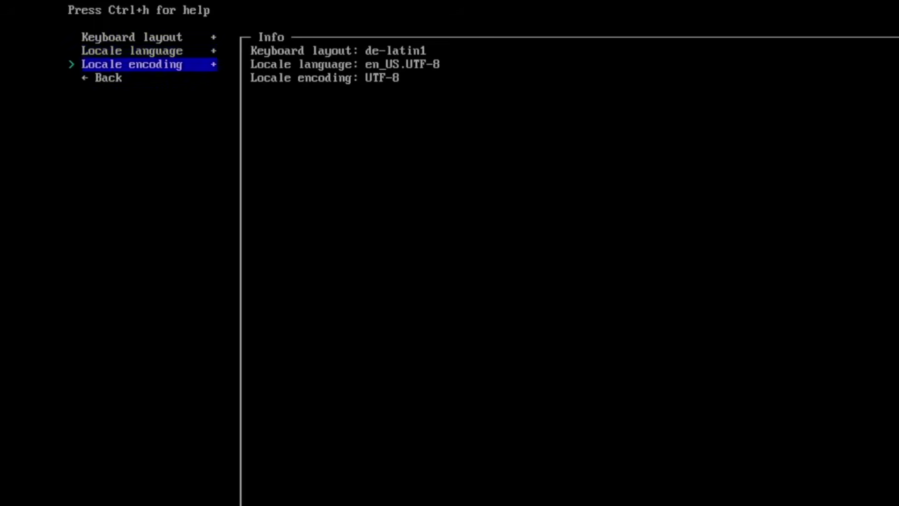
{"action": "key", "text": "Down"}
{"action": "key", "text": "Return"}
Step: Select Germany as the mirror region
{"action": "key", "text": "Down"}
{"action": "key", "text": "Return"}
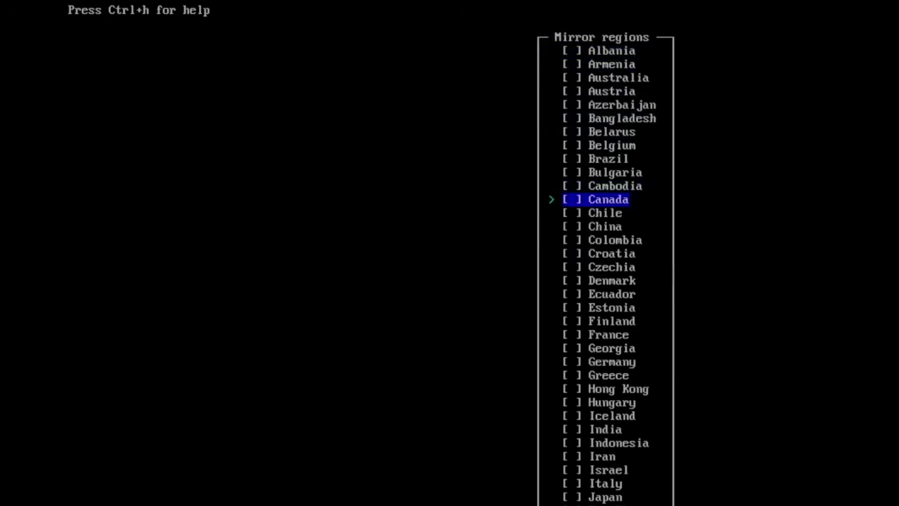
{"action": "key", "text": "space"}
{"action": "key", "text": "Return"}
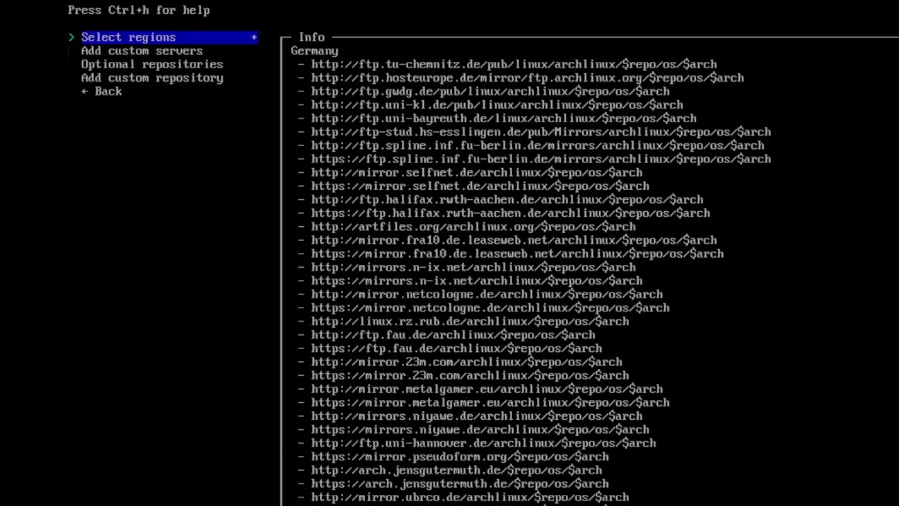
{"action": "key", "text": "Down"}
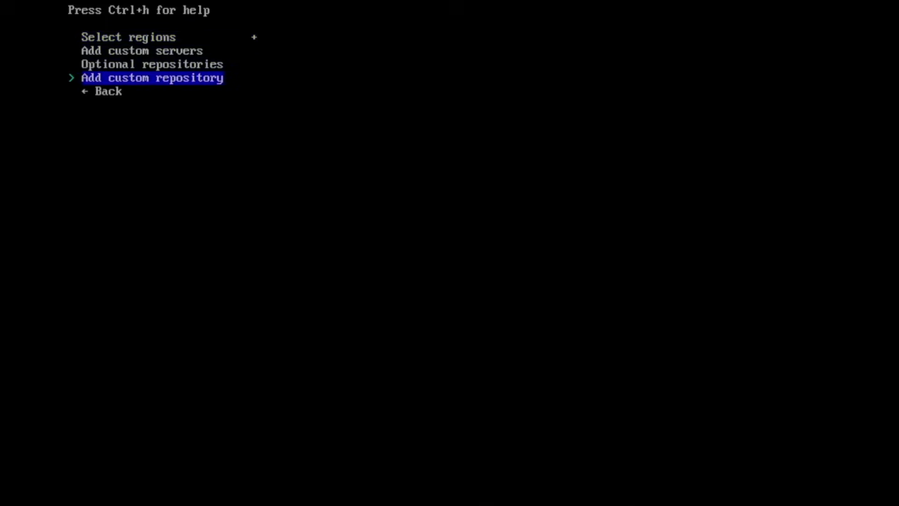
{"action": "key", "text": "Down"}
{"action": "key", "text": "Return"}
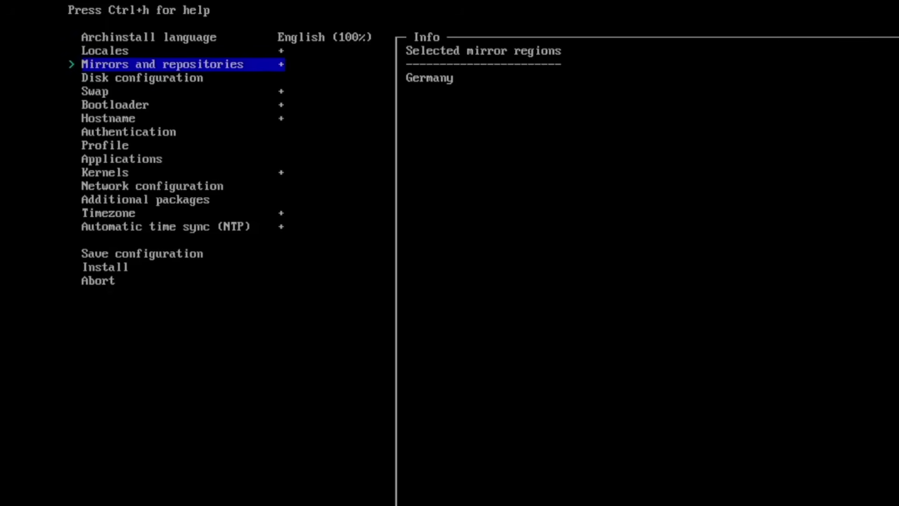
Step: Partition the 30 GiB /dev/vda disk with best-effort layout, btrfs and default subvolumes
{"action": "key", "text": "Down"}
{"action": "key", "text": "Return"}
{"action": "key", "text": "Return"}
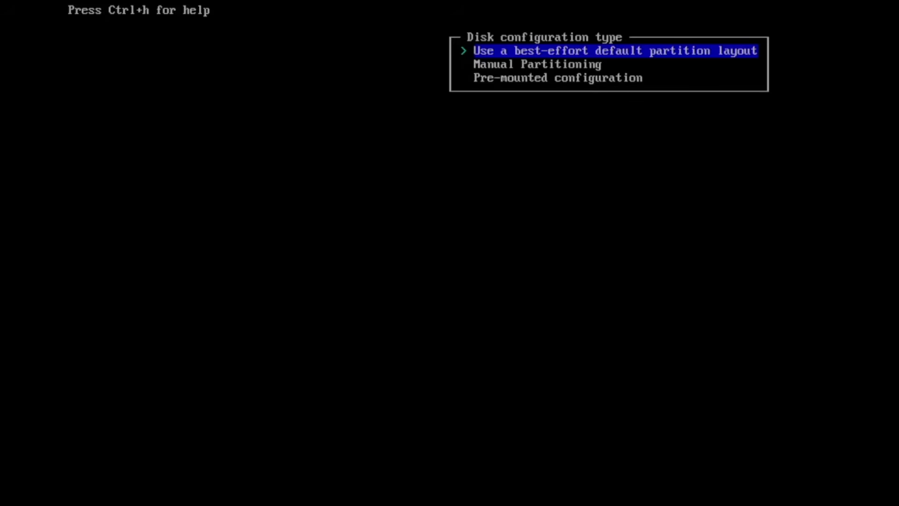
{"action": "key", "text": "Return"}
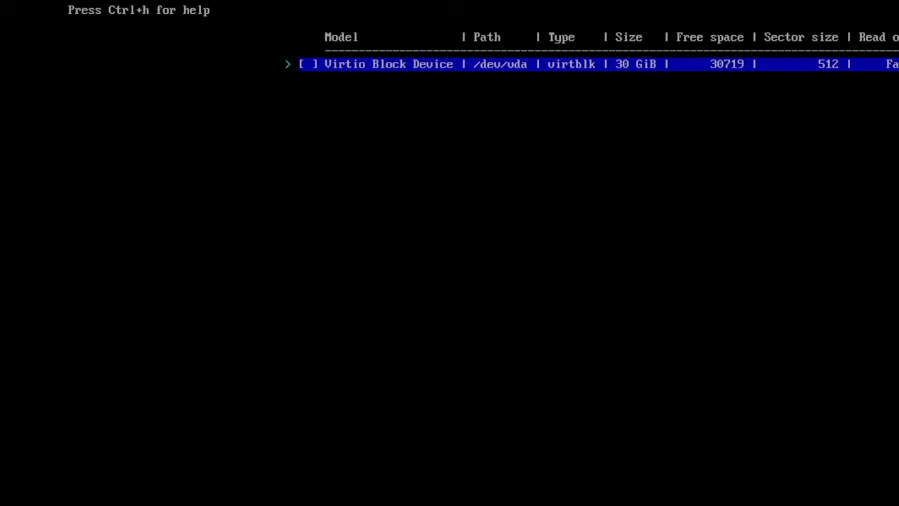
{"action": "key", "text": "space"}
{"action": "key", "text": "Return"}
{"action": "key", "text": "Return"}
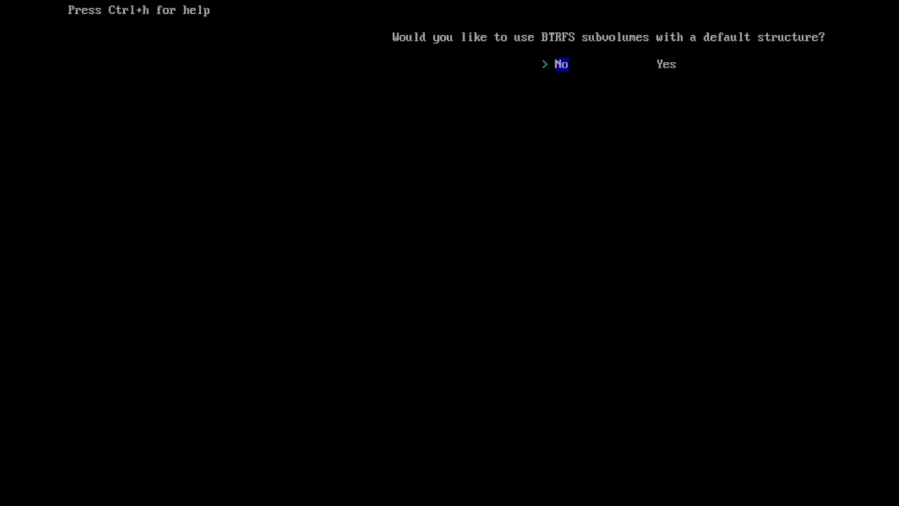
{"action": "key", "text": "Right"}
{"action": "key", "text": "Return"}
{"action": "key", "text": "Return"}
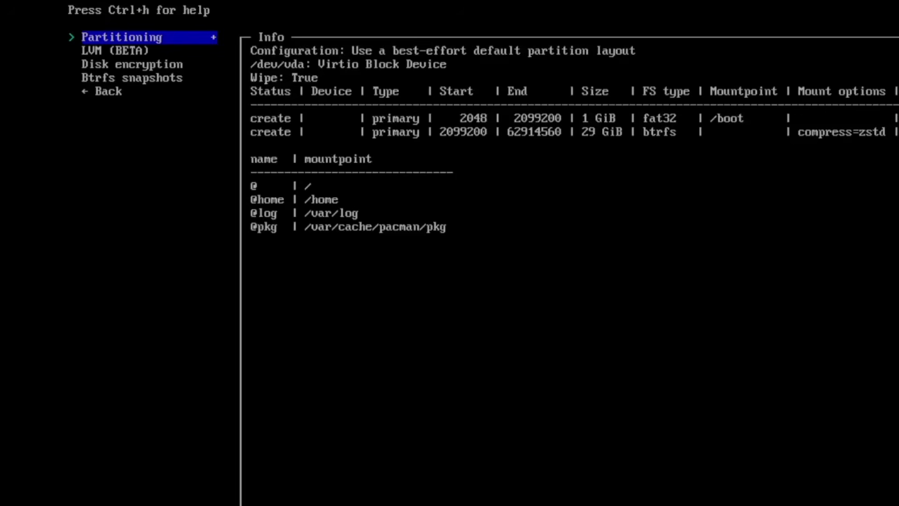
{"action": "key", "text": "Down"}
{"action": "key", "text": "Down"}
{"action": "key", "text": "Down"}
{"action": "key", "text": "Down"}
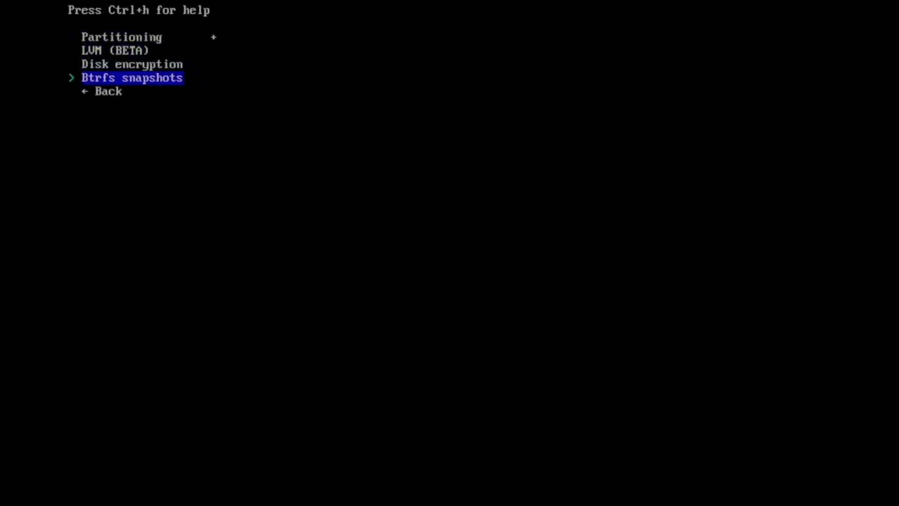
{"action": "key", "text": "Return"}
Step: Open Authentication and set and confirm the root password
{"action": "key", "text": "Down"}
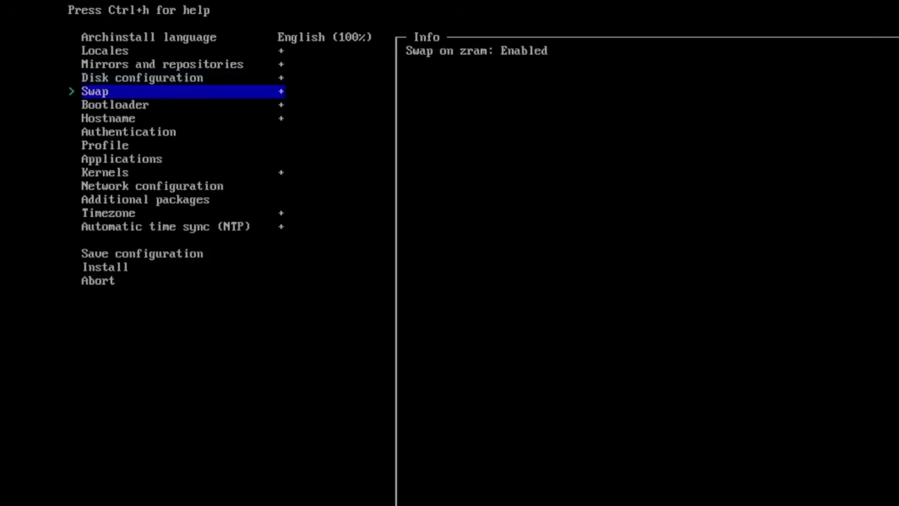
{"action": "key", "text": "Down"}
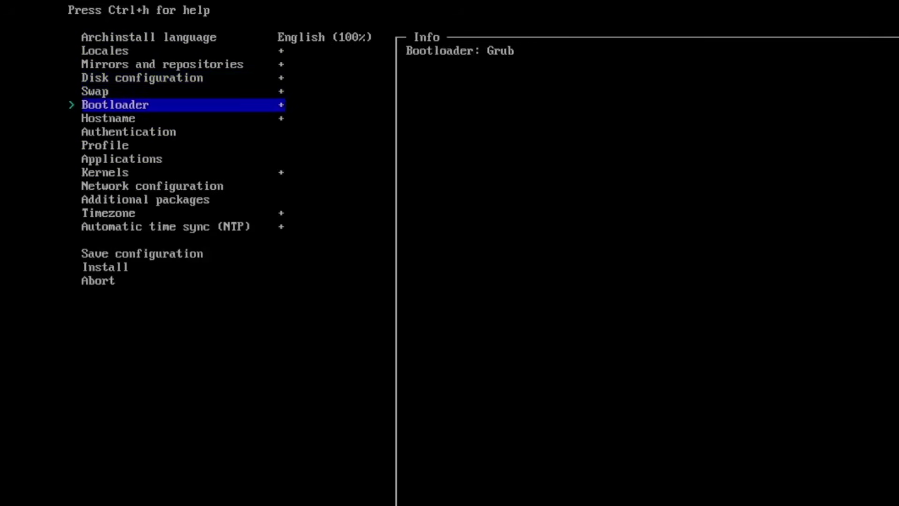
{"action": "key", "text": "Down"}
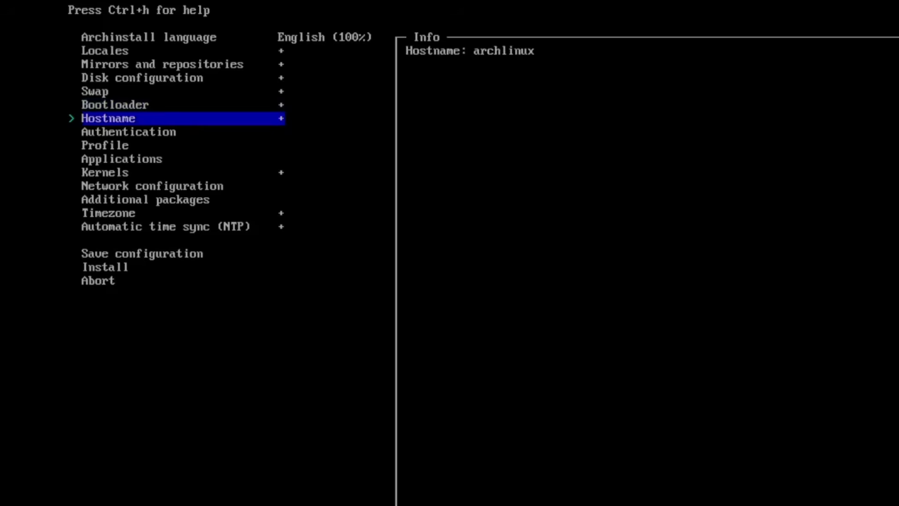
{"action": "key", "text": "Down"}
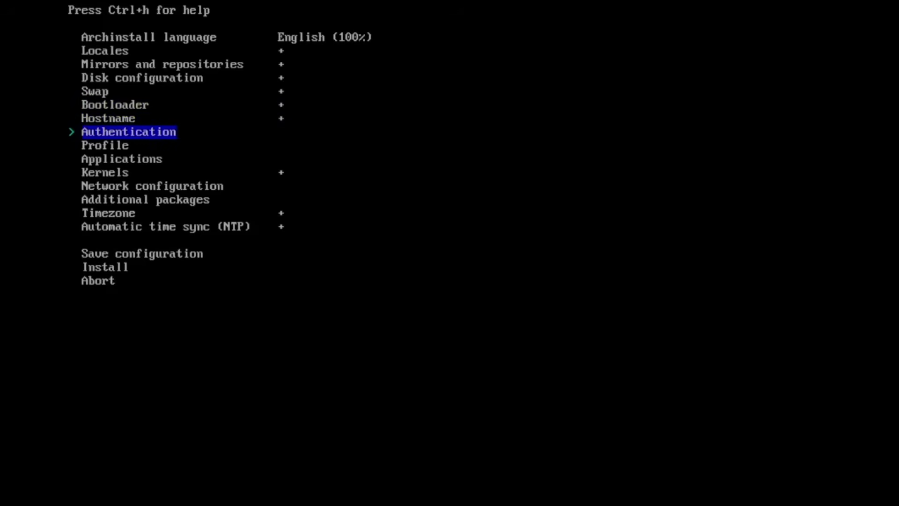
{"action": "key", "text": "Return"}
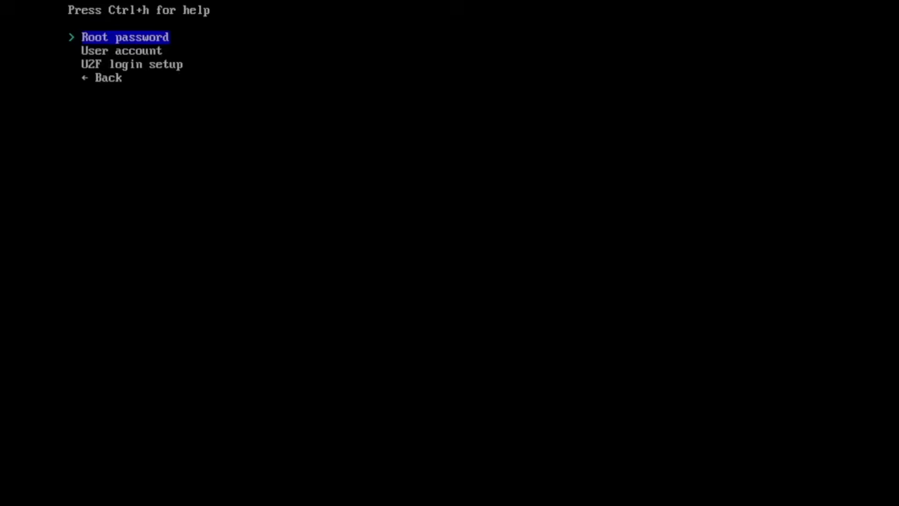
{"action": "key", "text": "Return"}
{"action": "type", "text": "******"}
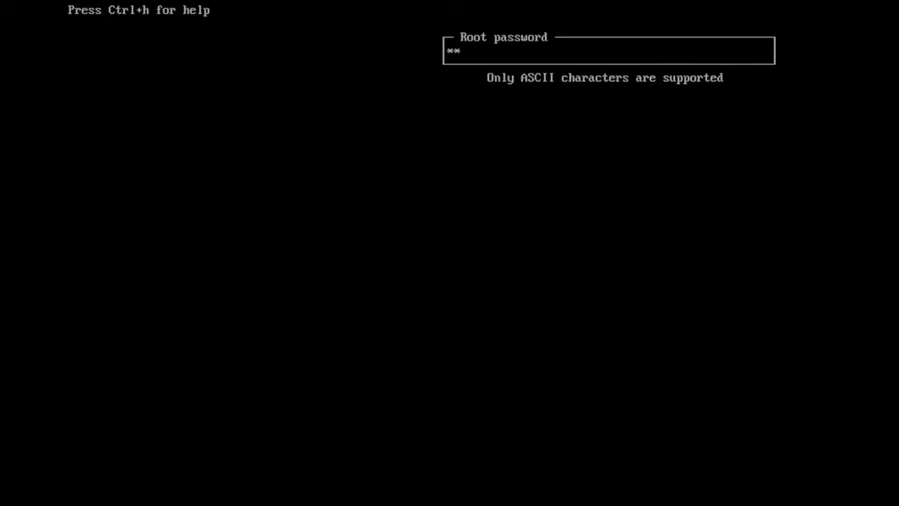
{"action": "key", "text": "Return"}
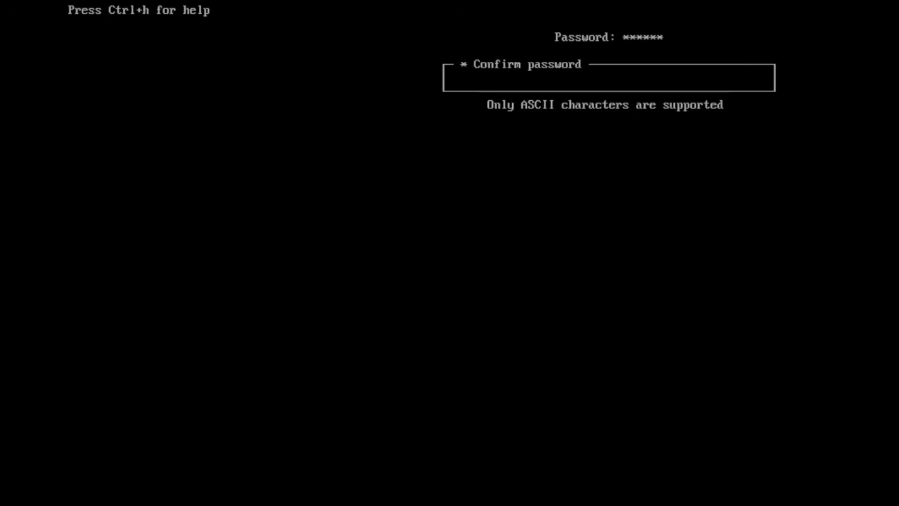
{"action": "type", "text": "******"}
{"action": "key", "text": "Return"}
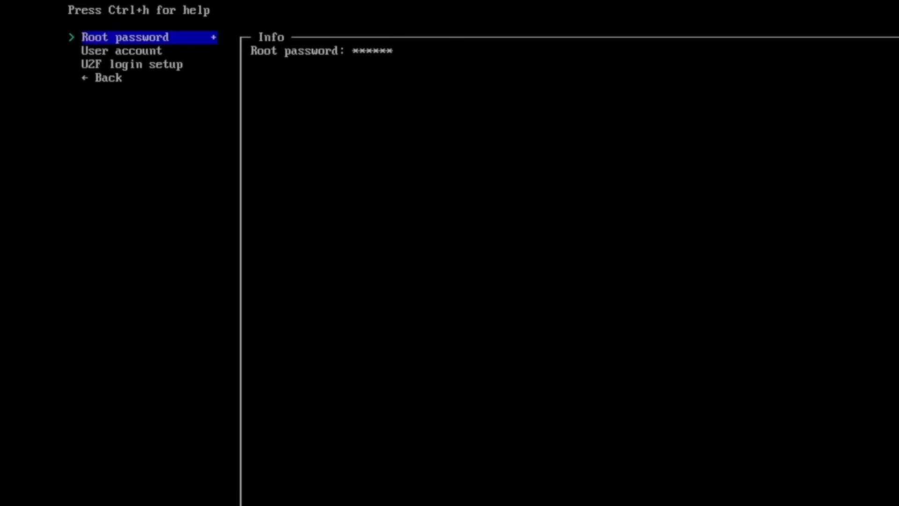
Step: Add a regular user with a confirmed password and sudo rights, then return to the main menu
{"action": "key", "text": "Down"}
{"action": "key", "text": "Return"}
{"action": "key", "text": "Return"}
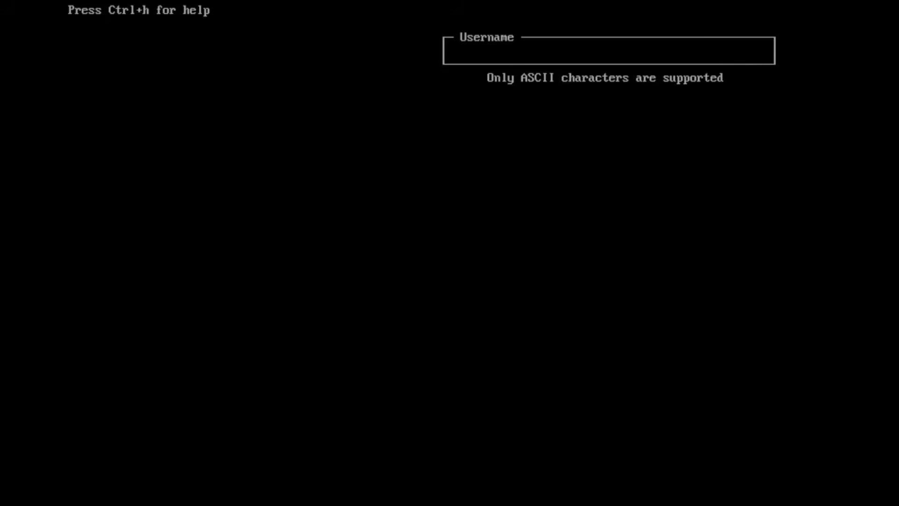
{"action": "type", "text": "raabe"}
{"action": "key", "text": "Return"}
{"action": "type", "text": "*******"}
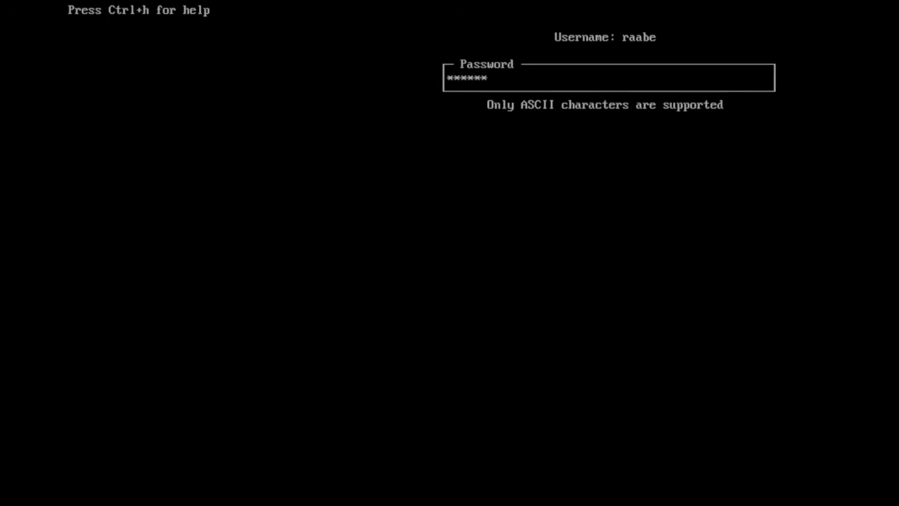
{"action": "key", "text": "Return"}
{"action": "type", "text": "******"}
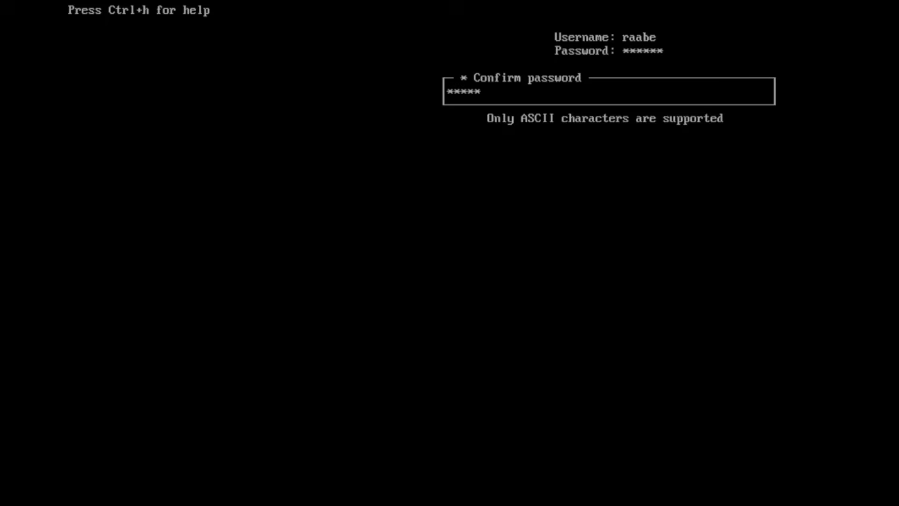
{"action": "key", "text": "Return"}
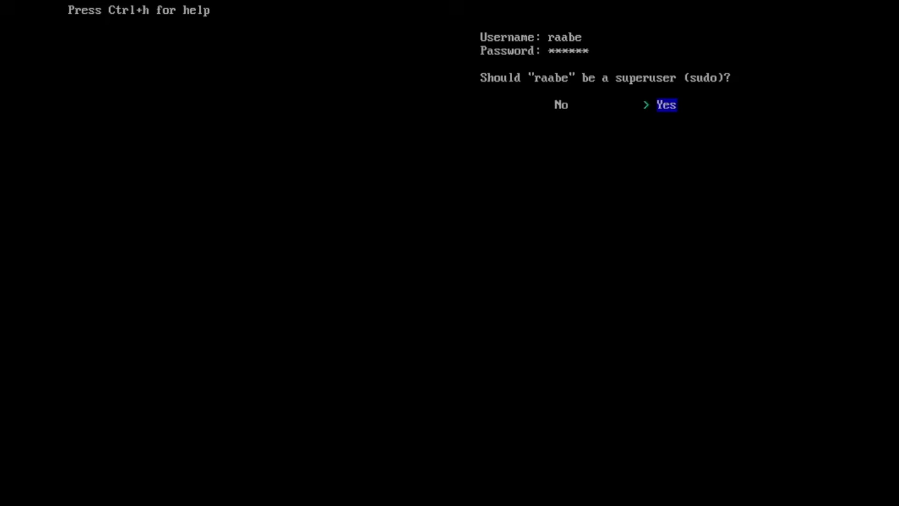
{"action": "key", "text": "Return"}
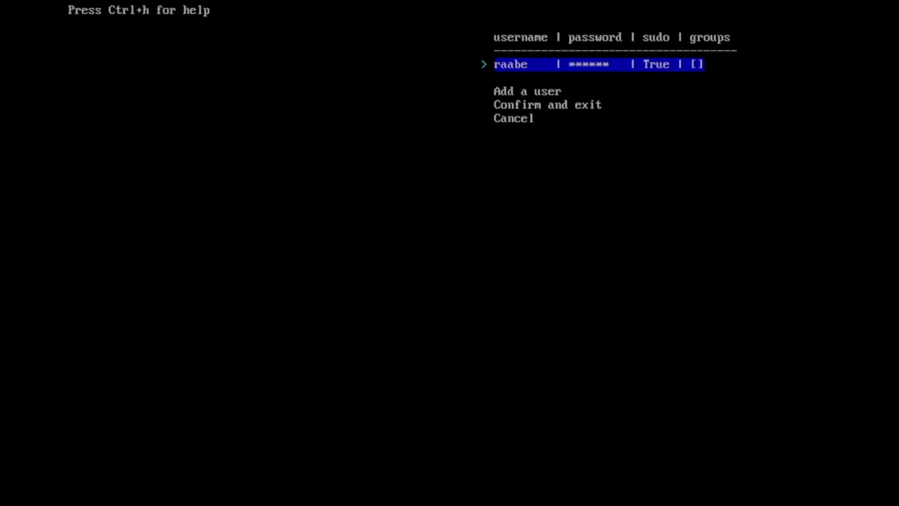
{"action": "key", "text": "Down"}
{"action": "key", "text": "Down"}
{"action": "key", "text": "Return"}
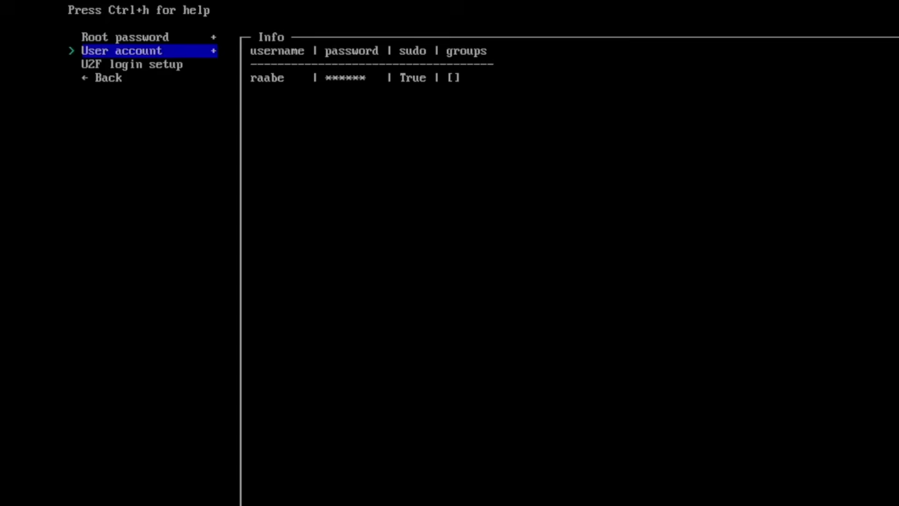
{"action": "key", "text": "Down"}
{"action": "key", "text": "Down"}
{"action": "key", "text": "Return"}
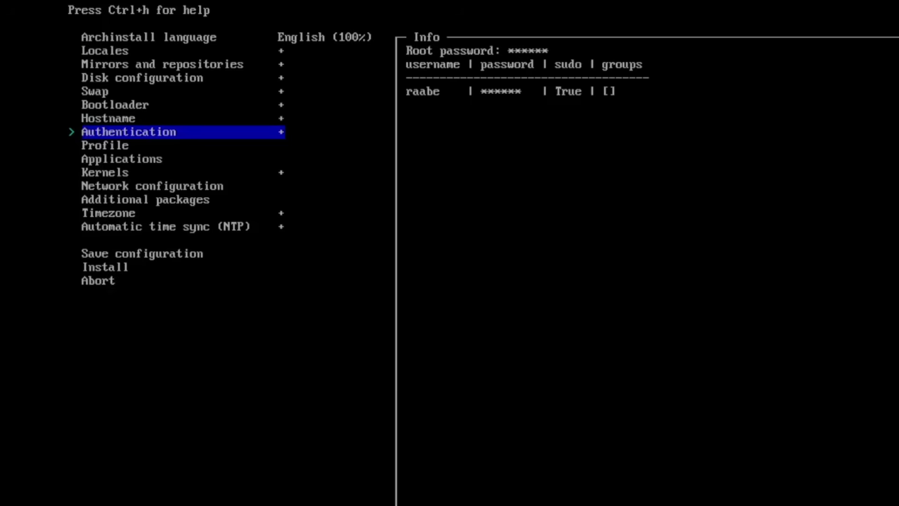
{"action": "key", "text": "Down"}
Step: Set the installation profile to Minimal
{"action": "key", "text": "Return"}
{"action": "key", "text": "Return"}
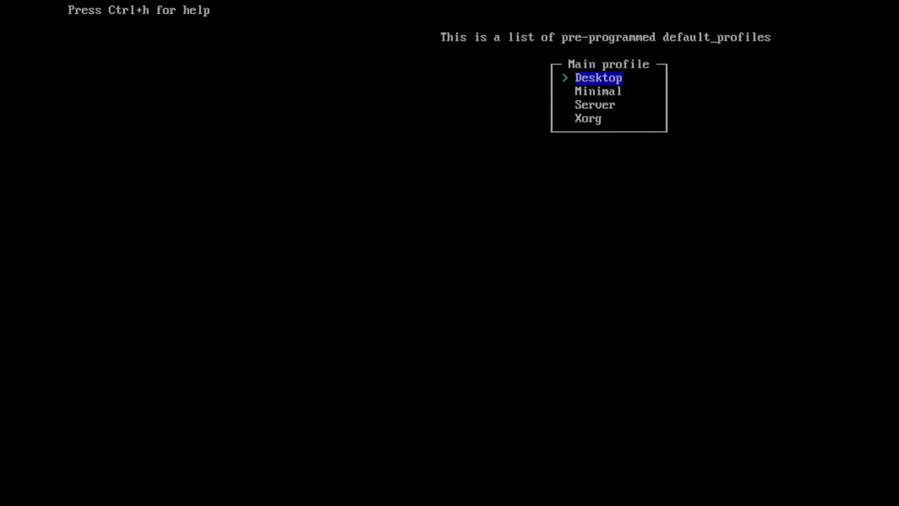
{"action": "key", "text": "Down"}
{"action": "key", "text": "Escape"}
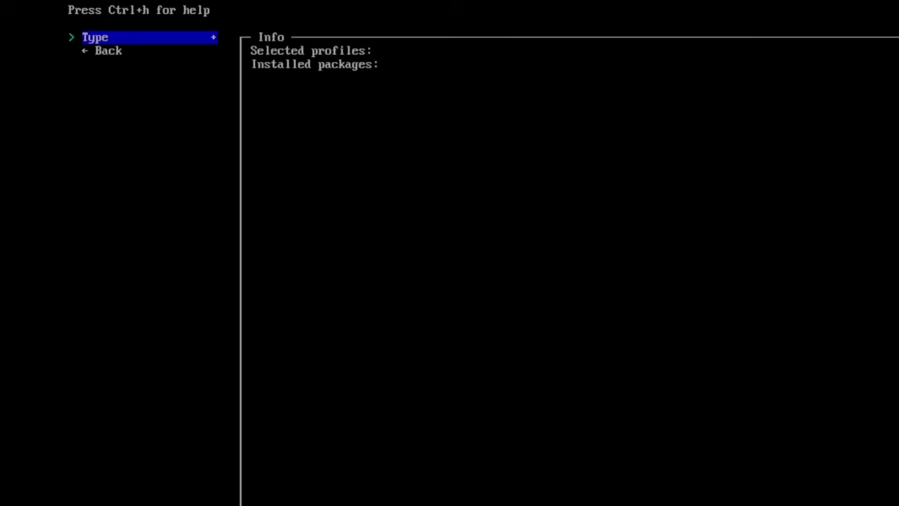
{"action": "key", "text": "Down"}
{"action": "key", "text": "Return"}
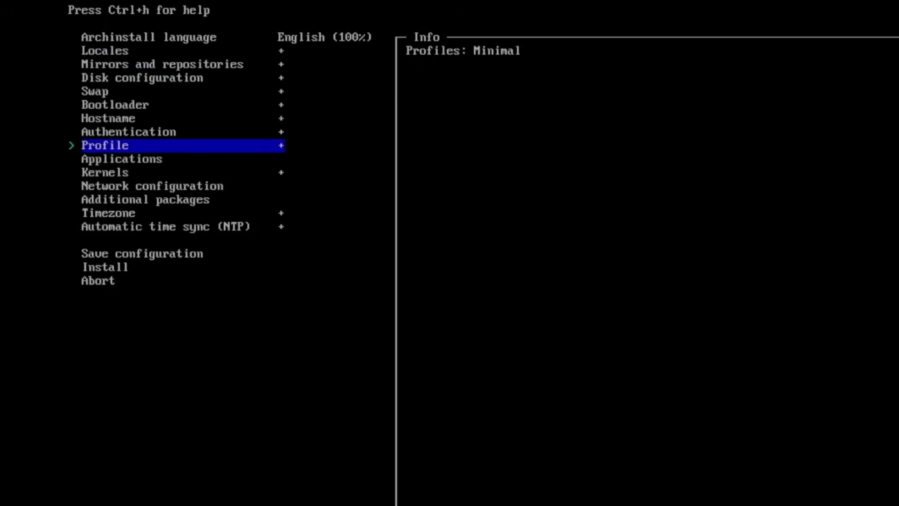
Step: Set network configuration to copy the ISO network configuration
{"action": "key", "text": "Down"}
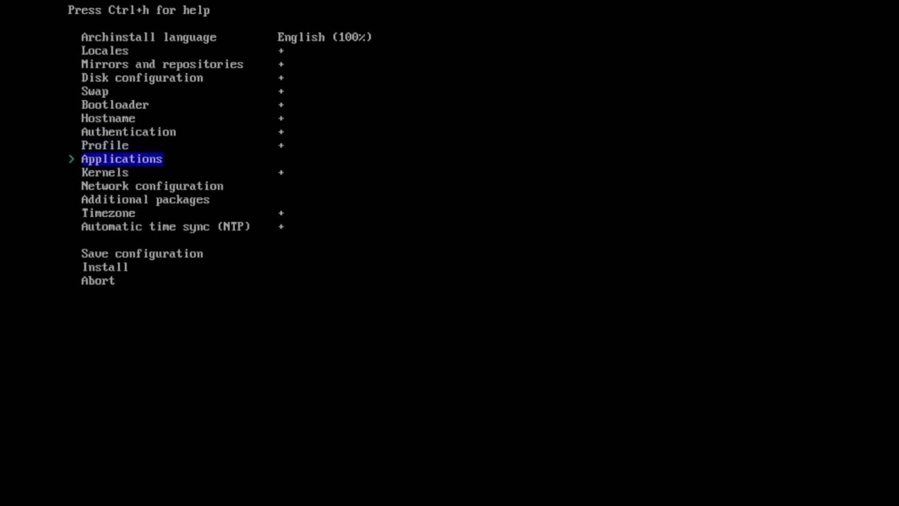
{"action": "key", "text": "Down"}
{"action": "key", "text": "Down"}
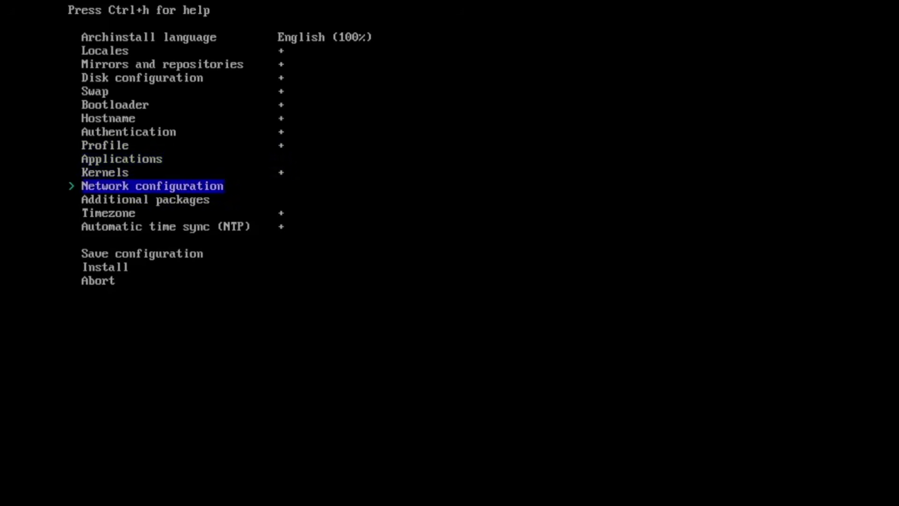
{"action": "key", "text": "Return"}
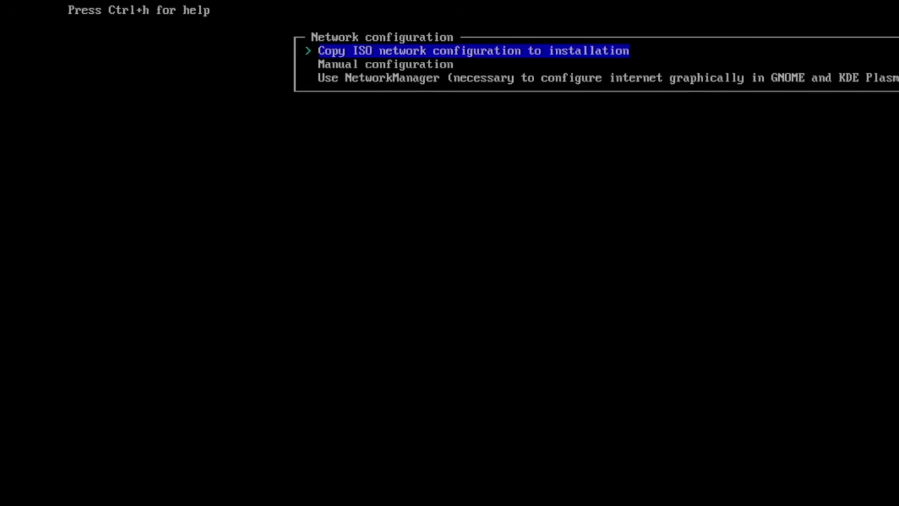
{"action": "key", "text": "Return"}
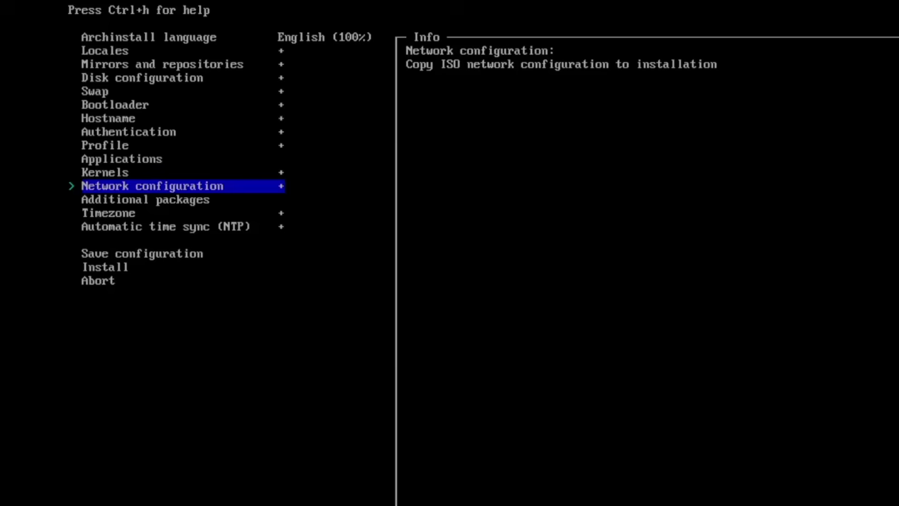
Step: Set the timezone to Europe/Berlin, keeping automatic time sync enabled
{"action": "key", "text": "Down"}
{"action": "key", "text": "Down"}
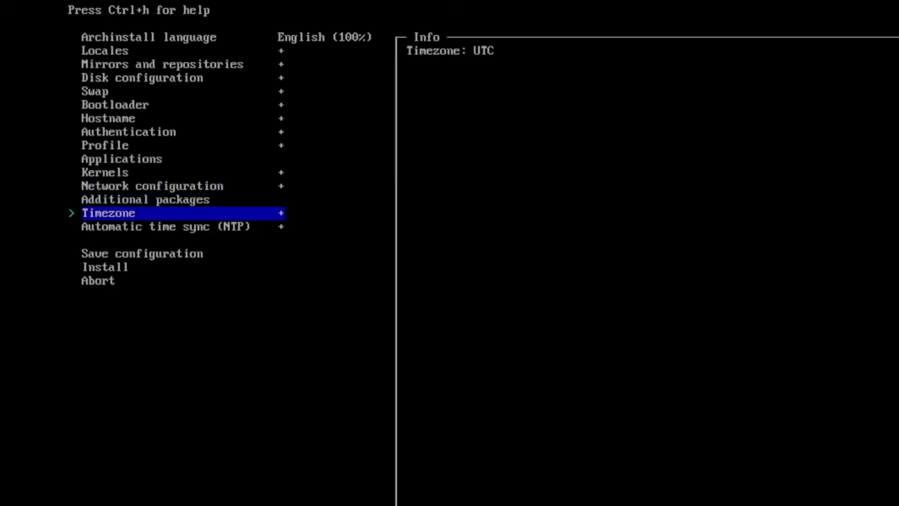
{"action": "key", "text": "Return"}
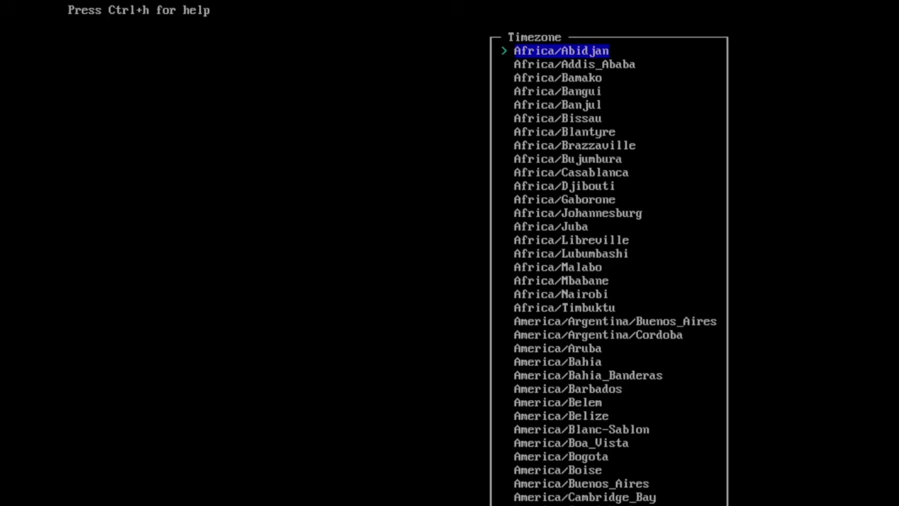
{"action": "type", "text": "ber"}
{"action": "key", "text": "Down"}
{"action": "key", "text": "Down"}
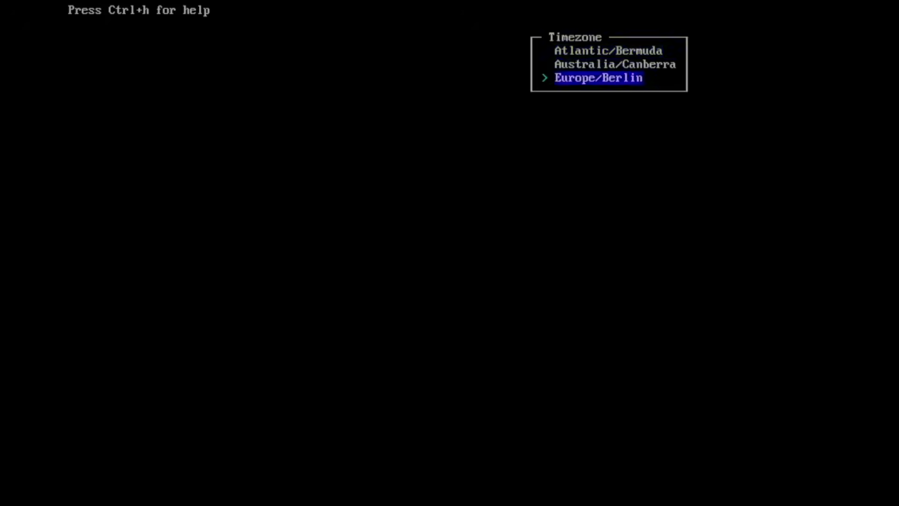
{"action": "key", "text": "Return"}
{"action": "key", "text": "Down"}
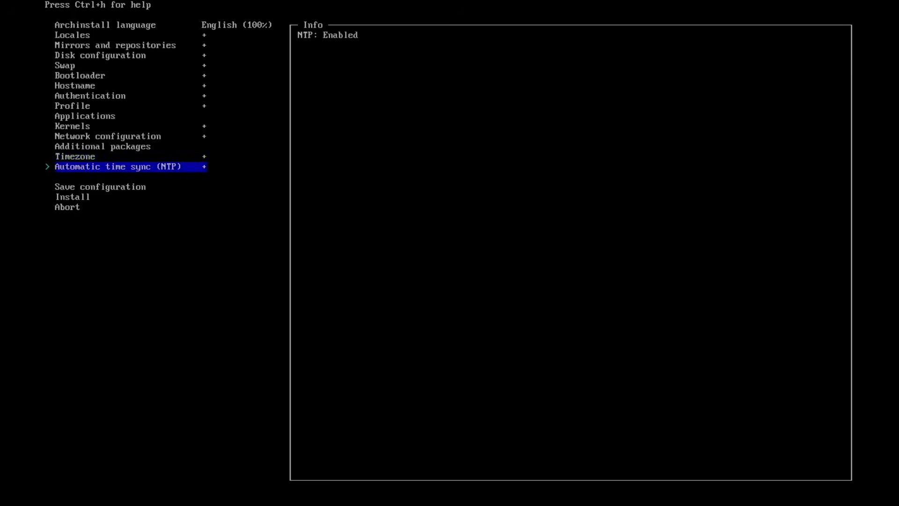
{"action": "key", "text": "Down"}
{"action": "key", "text": "Down"}
Step: Start the archinstall installation, then choose Reboot system once installation completes
{"action": "key", "text": "Return"}
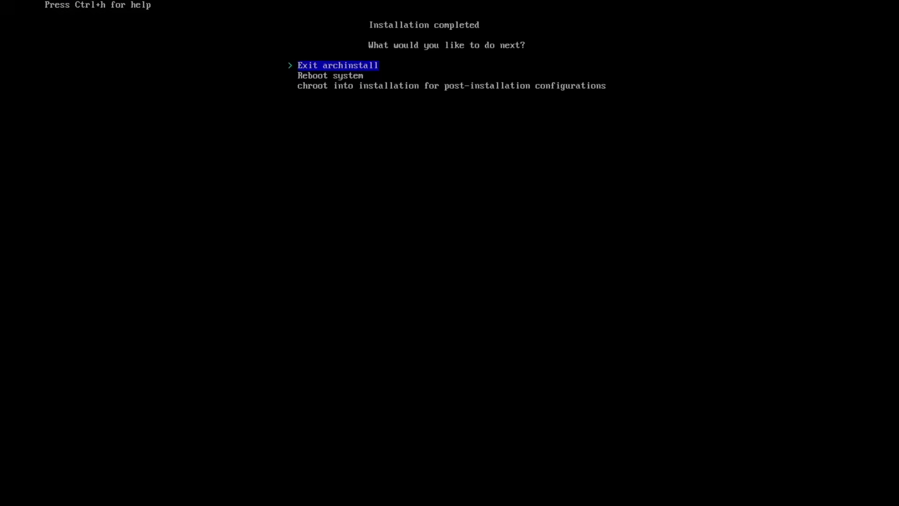
{"action": "key", "text": "Down"}
{"action": "key", "text": "Down"}
{"action": "key", "text": "Up"}
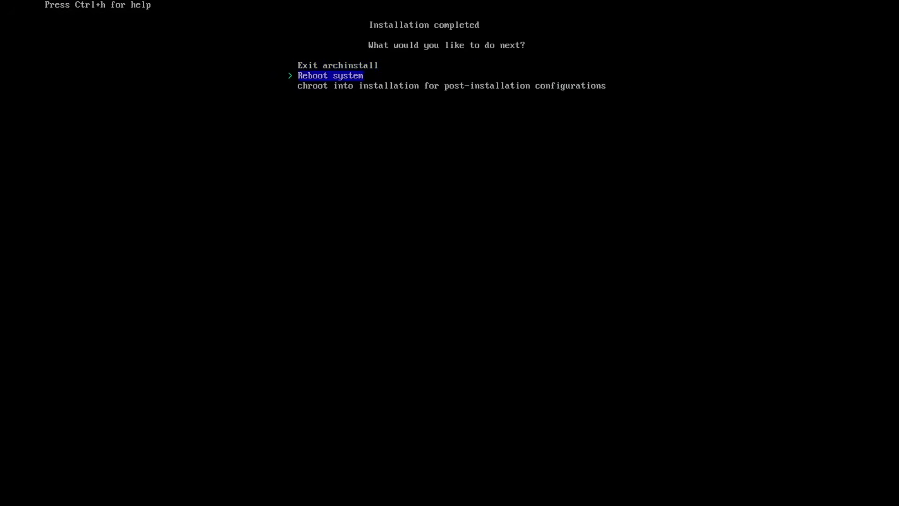
Step: Reboot, boot the default Arch Linux GRUB entry, and log in with the regular user's name
{"action": "key", "text": "Return"}
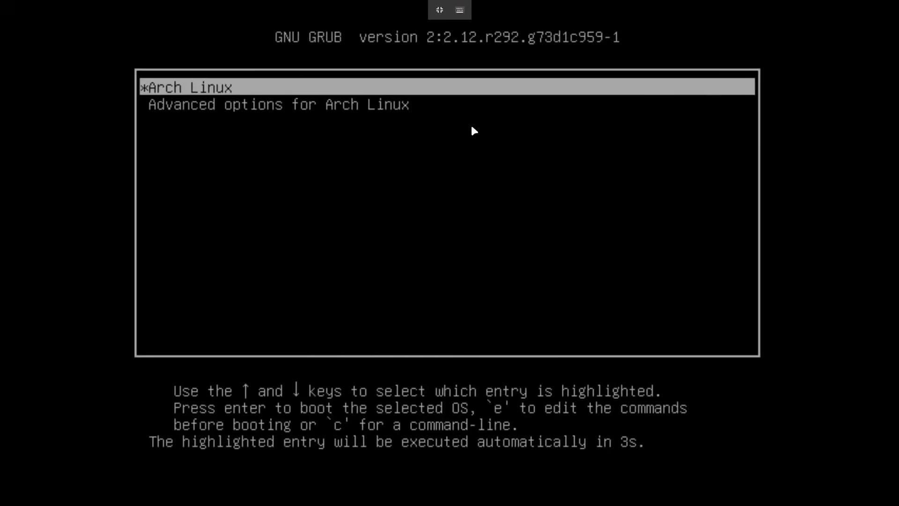
{"action": "key", "text": "Return"}
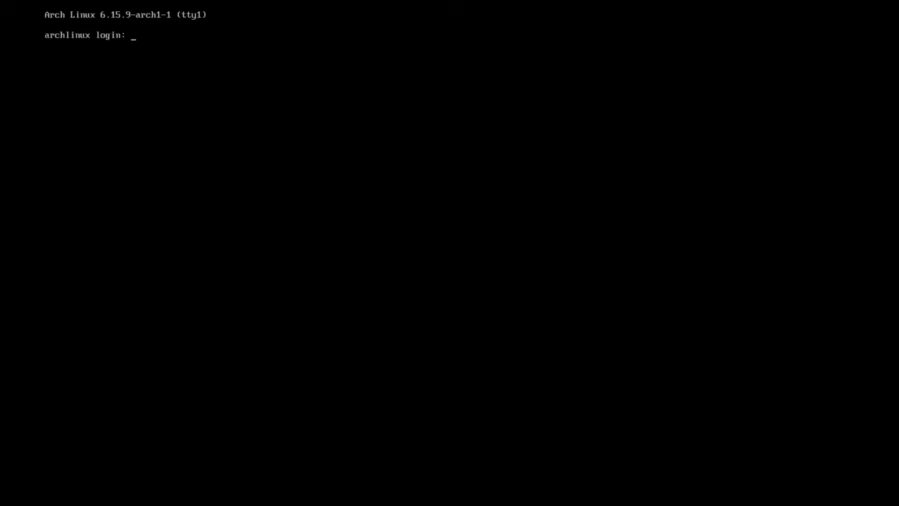
{"action": "type", "text": "raabe"}
{"action": "key", "text": "Return"}
{"action": "key", "text": "Return"}
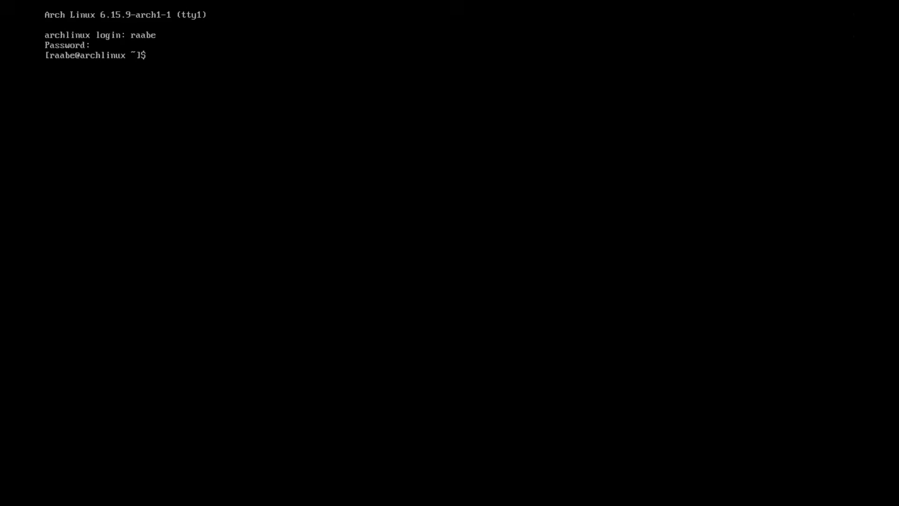
Step: Install hyprland, vim, kitty and flatpak with sudo pacman -S and confirm the 159 packages
{"action": "type", "text": "sudo pacman -S "}
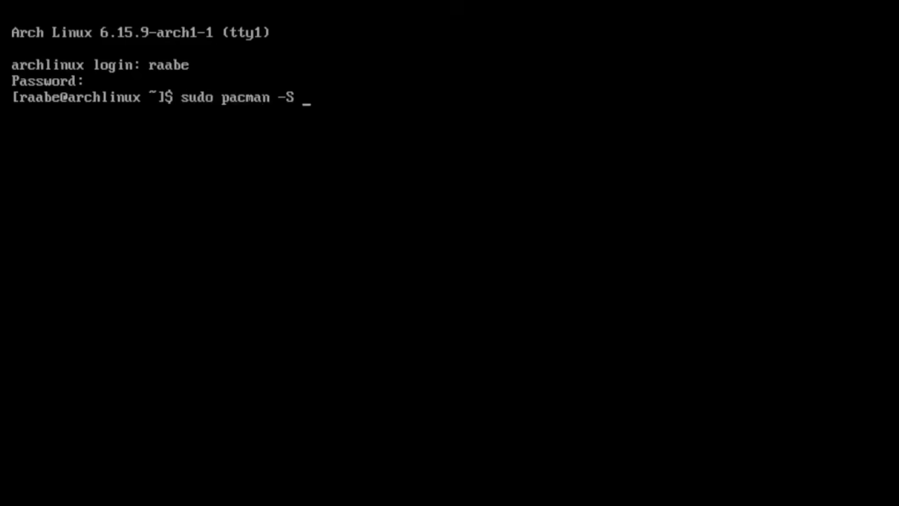
{"action": "type", "text": "hyprland"}
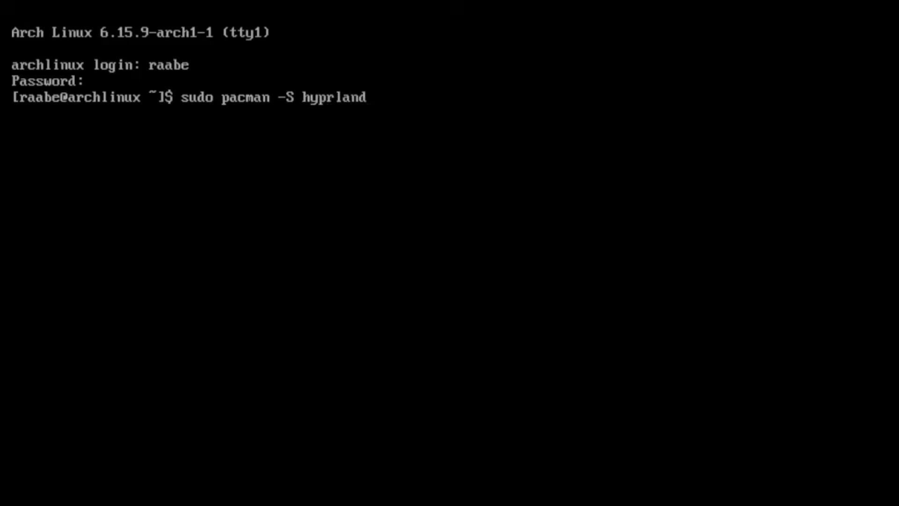
{"action": "type", "text": " vim kitty"}
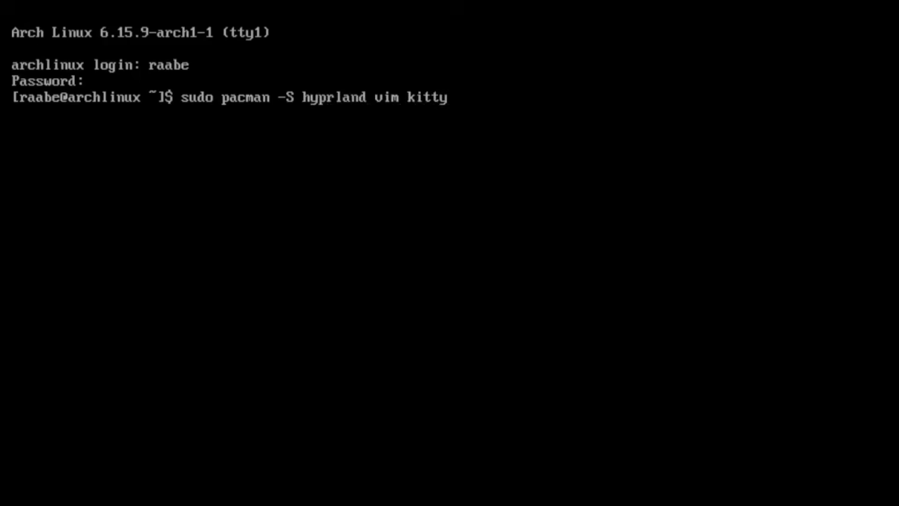
{"action": "type", "text": " flatpak"}
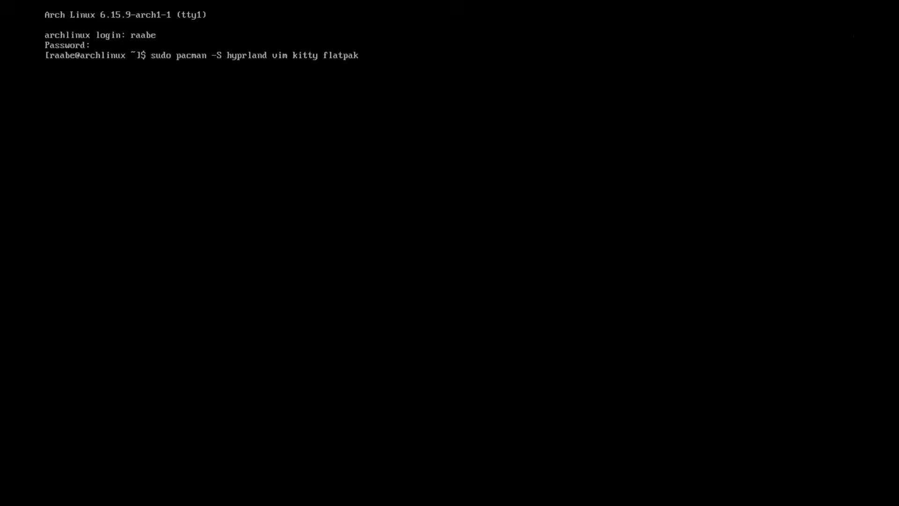
{"action": "key", "text": "Return"}
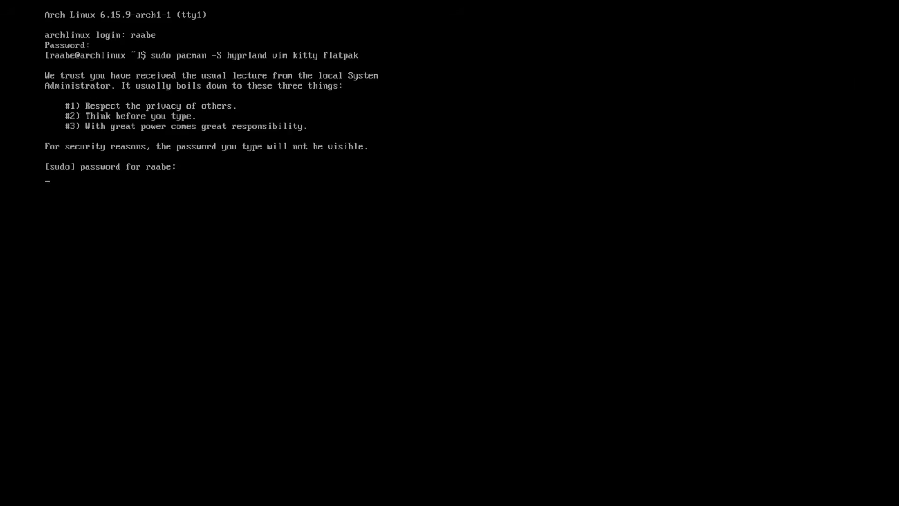
{"action": "key", "text": "Return"}
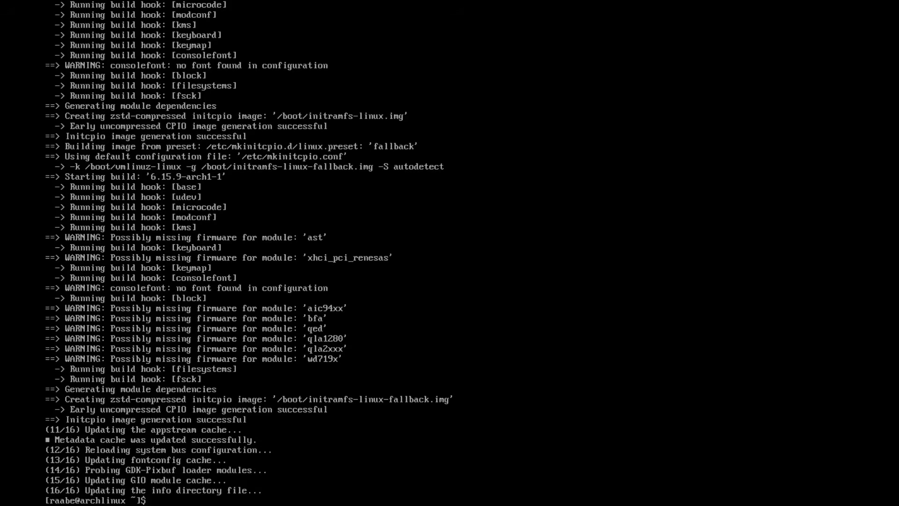
Step: Run sudo pacman -S firefox, accepting the default dependency providers
{"action": "type", "text": "sudo"}
{"action": "type", "text": " puc"}
{"action": "key", "text": "BackSpace"}
{"action": "key", "text": "BackSpace"}
{"action": "type", "text": "acman -S firefox"}
{"action": "key", "text": "Return"}
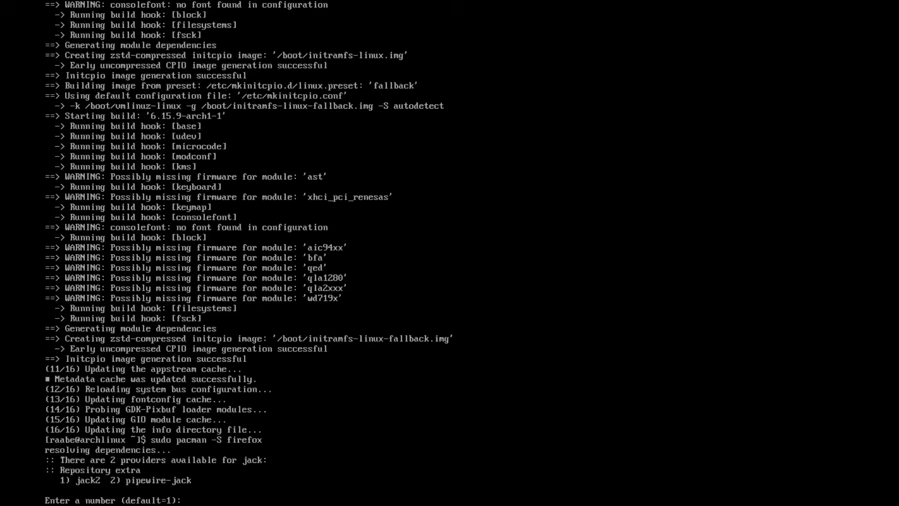
{"action": "key", "text": "Return"}
{"action": "key", "text": "Return"}
{"action": "key", "text": "Return"}
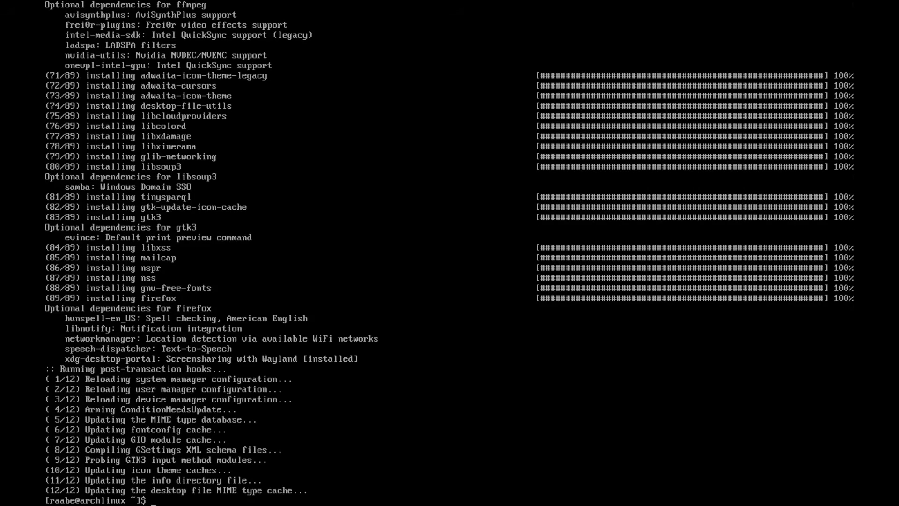
Step: Launch Hyprland once to generate its default config, then quit it with SUPER+M
{"action": "type", "text": "Hyprland"}
{"action": "key", "text": "Return"}
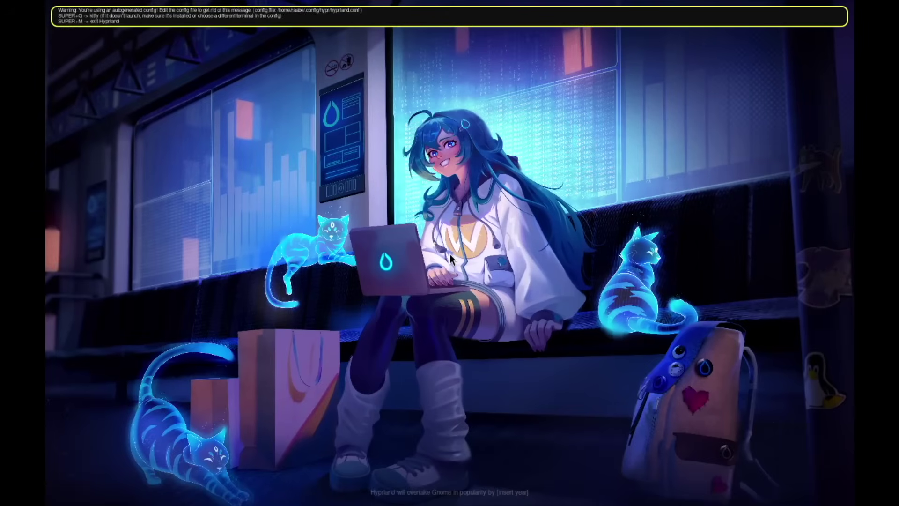
{"action": "key", "text": "super+m"}
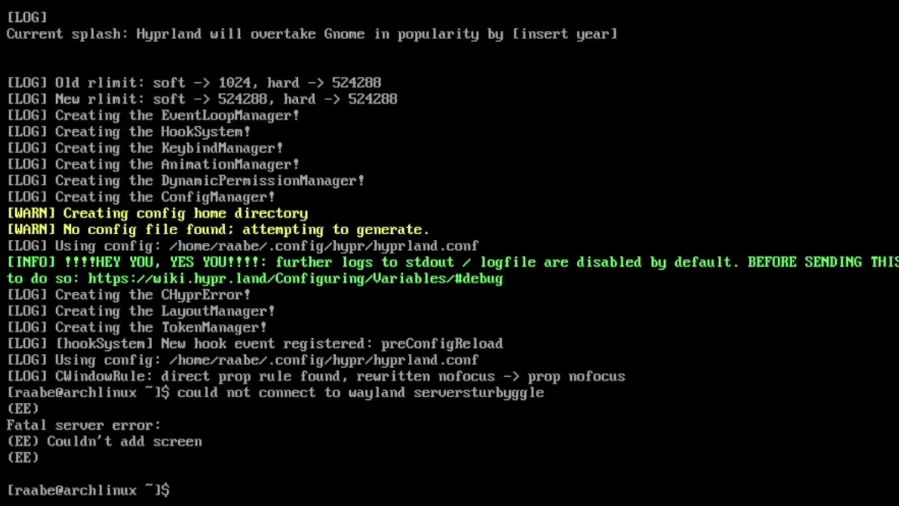
Step: Open ~/.config/hypr/hyprland.conf in vim
{"action": "type", "text": "cd .config/hy"}
{"action": "key", "text": "Tab"}
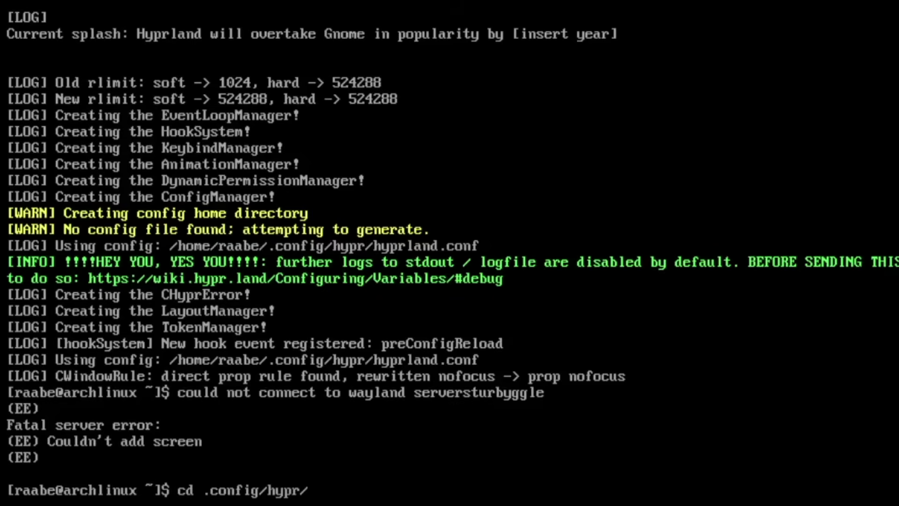
{"action": "key", "text": "Return"}
{"action": "type", "text": "vim hyprkan"}
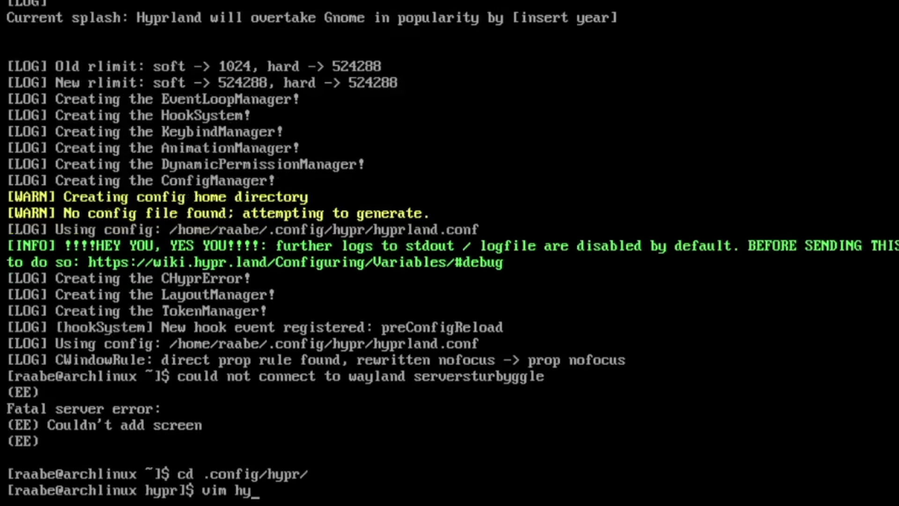
{"action": "key", "text": "BackSpace"}
{"action": "key", "text": "BackSpace"}
{"action": "key", "text": "BackSpace"}
{"action": "type", "text": "land.con"}
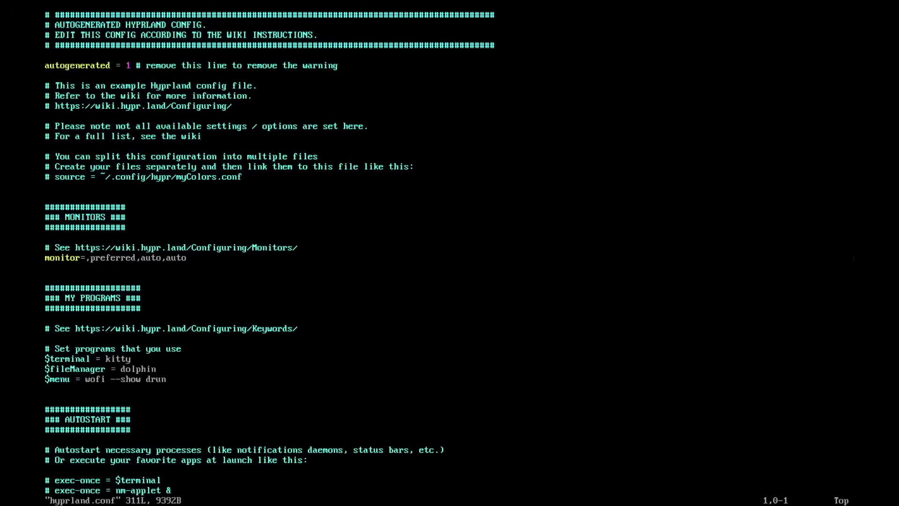
Step: Change the monitor line's resolution to 1920x1080
{"action": "key", "text": "j"}
{"action": "key", "text": "j"}
{"action": "key", "text": "j"}
{"action": "key", "text": "j"}
{"action": "key", "text": "j"}
{"action": "key", "text": "j"}
{"action": "key", "text": "j"}
{"action": "key", "text": "j"}
{"action": "key", "text": "j"}
{"action": "key", "text": "j"}
{"action": "key", "text": "j"}
{"action": "key", "text": "j"}
{"action": "key", "text": "j"}
{"action": "key", "text": "j"}
{"action": "key", "text": "j"}
{"action": "key", "text": "j"}
{"action": "key", "text": "j"}
{"action": "key", "text": "j"}
{"action": "key", "text": "j"}
{"action": "key", "text": "j"}
{"action": "key", "text": "k"}
{"action": "key", "text": "k"}
{"action": "key", "text": "k"}
{"action": "key", "text": "k"}
{"action": "key", "text": "k"}
{"action": "key", "text": "k"}
{"action": "key", "text": "k"}
{"action": "key", "text": "j"}
{"action": "key", "text": "j"}
{"action": "key", "text": "j"}
{"action": "key", "text": "j"}
{"action": "key", "text": "j"}
{"action": "key", "text": "j"}
{"action": "key", "text": "j"}
{"action": "key", "text": "j"}
{"action": "key", "text": "j"}
{"action": "key", "text": "j"}
{"action": "key", "text": "j"}
{"action": "key", "text": "k"}
{"action": "key", "text": "k"}
{"action": "key", "text": "k"}
{"action": "key", "text": "k"}
{"action": "key", "text": "k"}
{"action": "key", "text": "l"}
{"action": "key", "text": "l"}
{"action": "key", "text": "l"}
{"action": "key", "text": "l"}
{"action": "key", "text": "l"}
{"action": "key", "text": "i"}
{"action": "key", "text": "Delete"}
{"action": "key", "text": "Delete"}
{"action": "key", "text": "Delete"}
{"action": "key", "text": "Delete"}
{"action": "key", "text": "Delete"}
{"action": "key", "text": "Delete"}
{"action": "key", "text": "Delete"}
{"action": "key", "text": "Delete"}
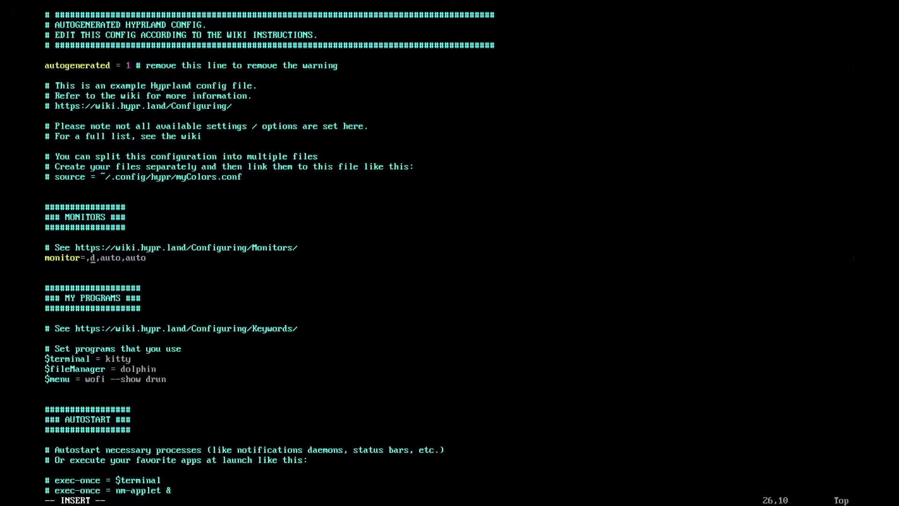
{"action": "key", "text": "Delete"}
{"action": "type", "text": "1920x1080"}
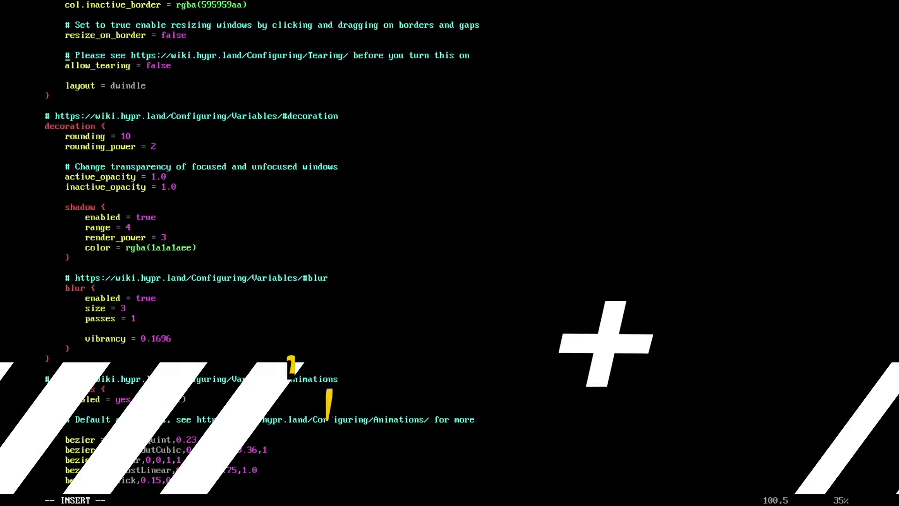
Step: Change kb_layout from us to de and save the file with :wq
{"action": "key", "text": "Page_Down"}
{"action": "key", "text": "Page_Down"}
{"action": "key", "text": "Page_Down"}
{"action": "key", "text": "Page_Down"}
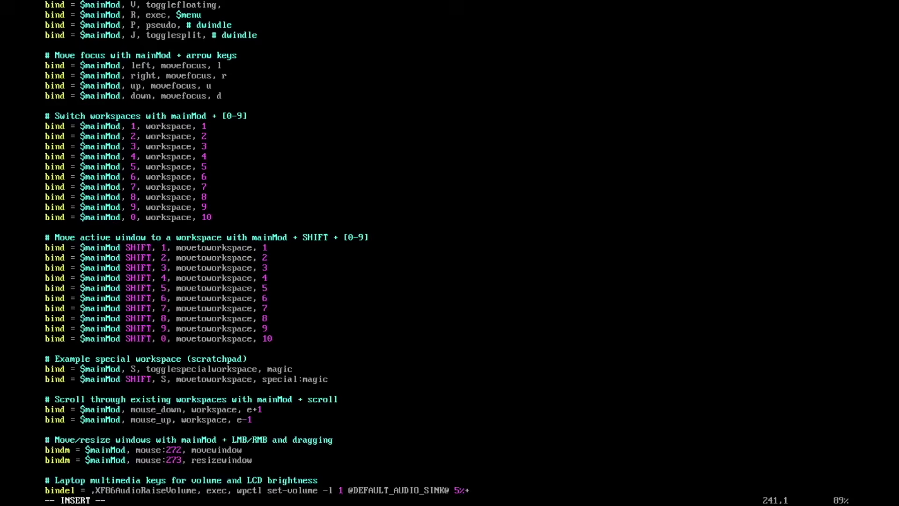
{"action": "key", "text": "Page_Up"}
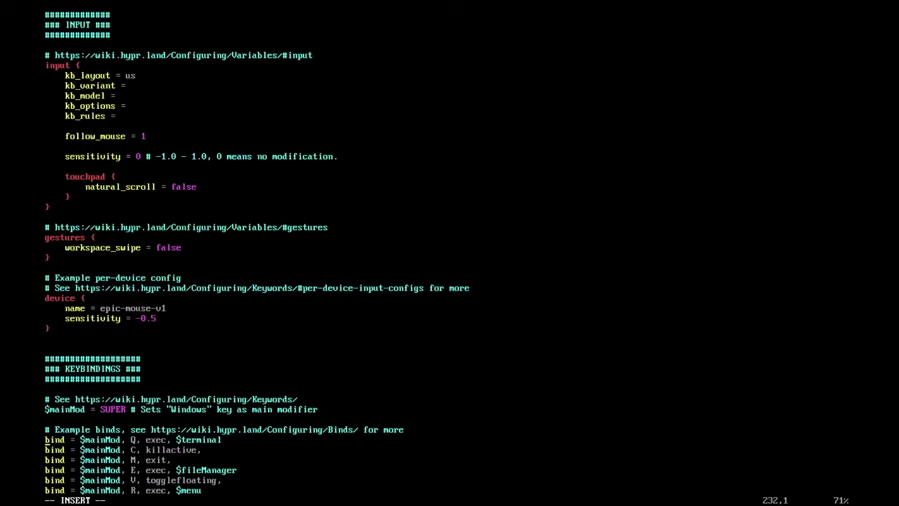
{"action": "key", "text": "Down"}
{"action": "key", "text": "Up"}
{"action": "key", "text": "Up"}
{"action": "key", "text": "Up"}
{"action": "key", "text": "Up"}
{"action": "key", "text": "Up"}
{"action": "key", "text": "Up"}
{"action": "key", "text": "Up"}
{"action": "key", "text": "Up"}
{"action": "key", "text": "Up"}
{"action": "key", "text": "Up"}
{"action": "key", "text": "Up"}
{"action": "key", "text": "Up"}
{"action": "key", "text": "Up"}
{"action": "key", "text": "Up"}
{"action": "key", "text": "Up"}
{"action": "key", "text": "Up"}
{"action": "key", "text": "Up"}
{"action": "key", "text": "Up"}
{"action": "key", "text": "Up"}
{"action": "key", "text": "Up"}
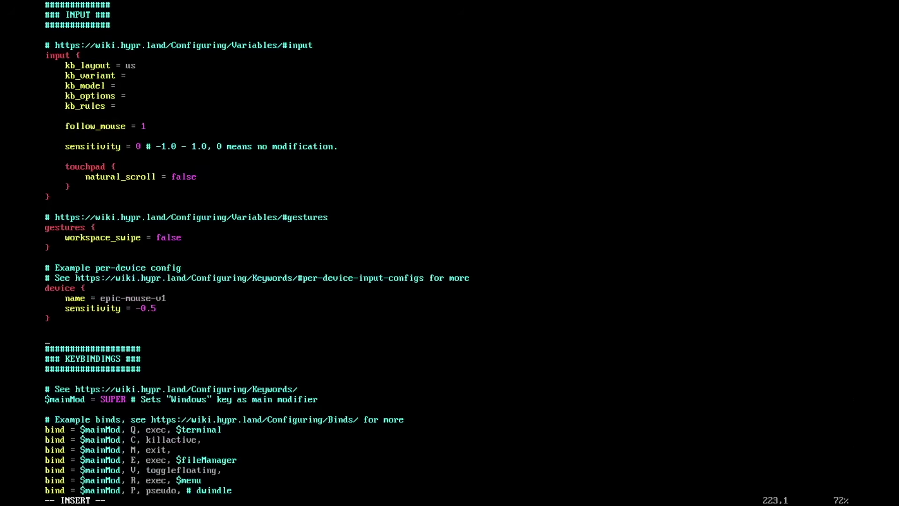
{"action": "key", "text": "BackSpace"}
{"action": "key", "text": "BackSpace"}
{"action": "type", "text": "de"}
{"action": "key", "text": "Escape"}
{"action": "type", "text": ":"}
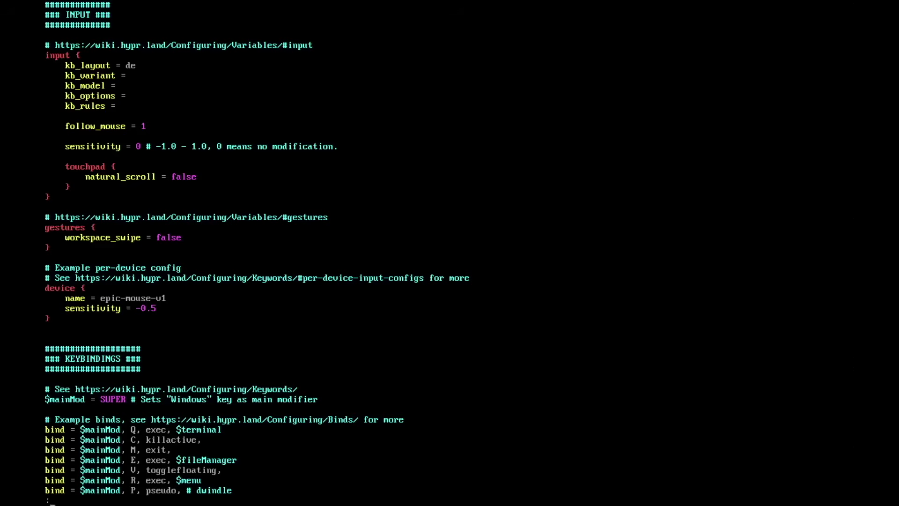
{"action": "type", "text": "wq"}
{"action": "key", "text": "Return"}
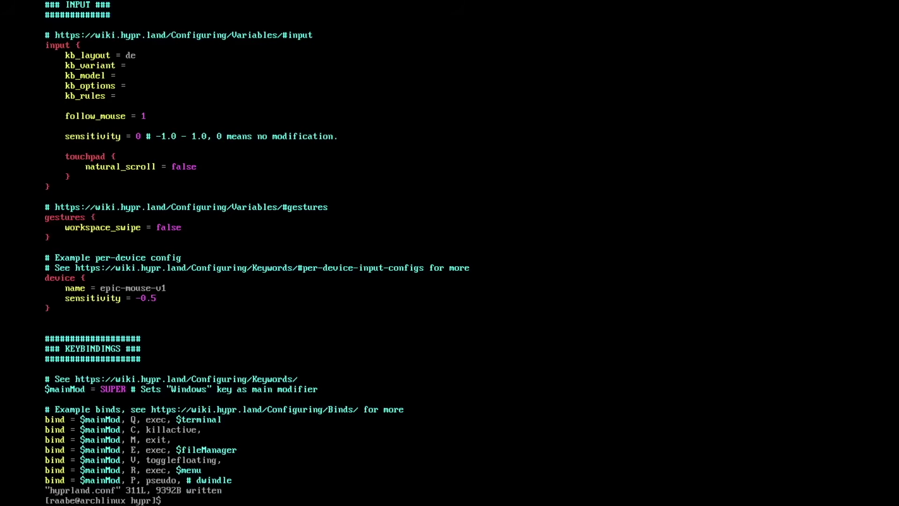
Step: Relaunch Hyprland and run flatpak install com.ml4w.dotfilesinstaller, accepting the required runtime
{"action": "type", "text": "Hyprland"}
{"action": "key", "text": "Return"}
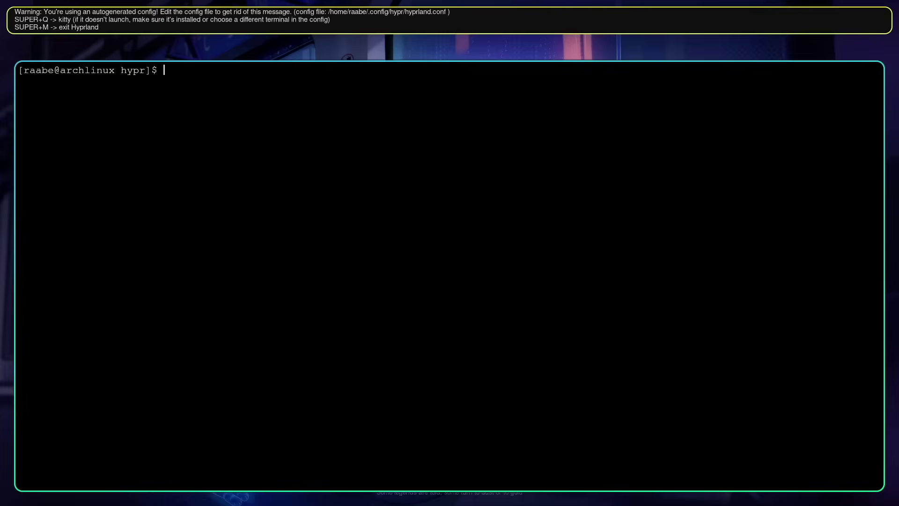
{"action": "type", "text": "flatpak "}
{"action": "type", "text": "install "}
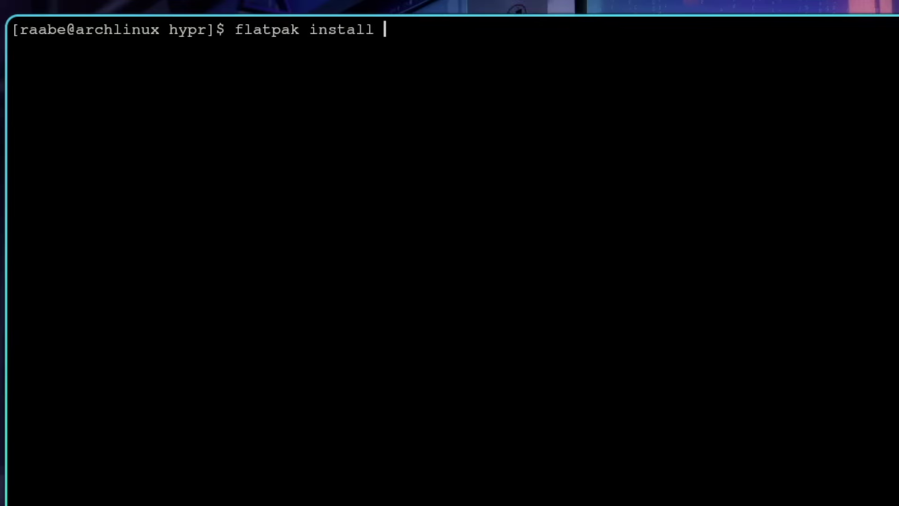
{"action": "type", "text": "com.ml4w.dotfilesin"}
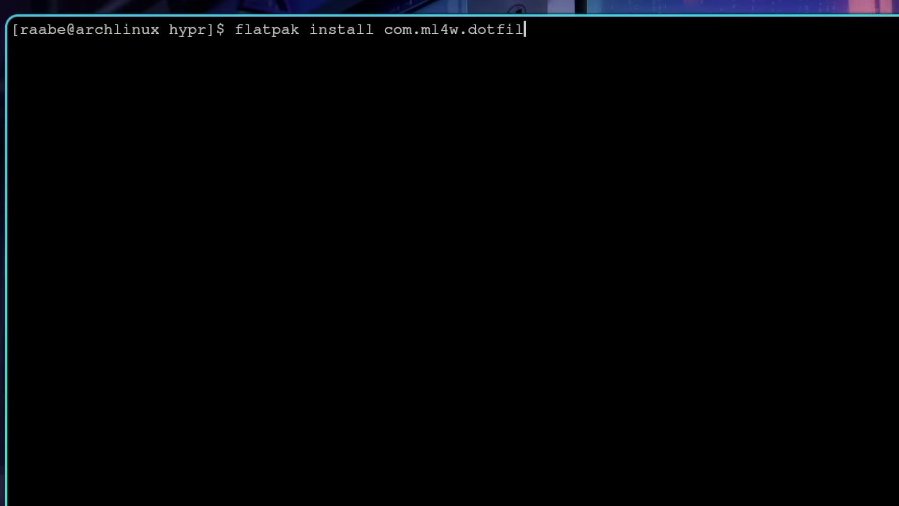
{"action": "type", "text": "staller"}
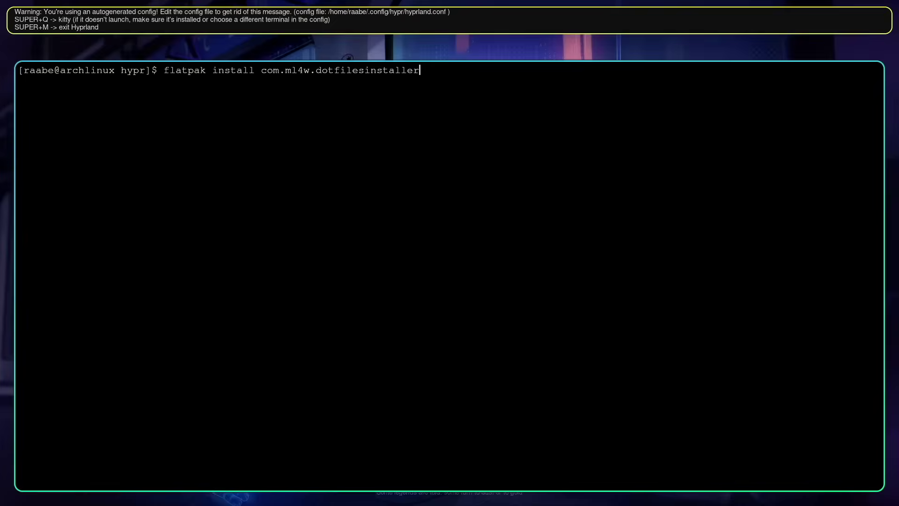
{"action": "key", "text": "Return"}
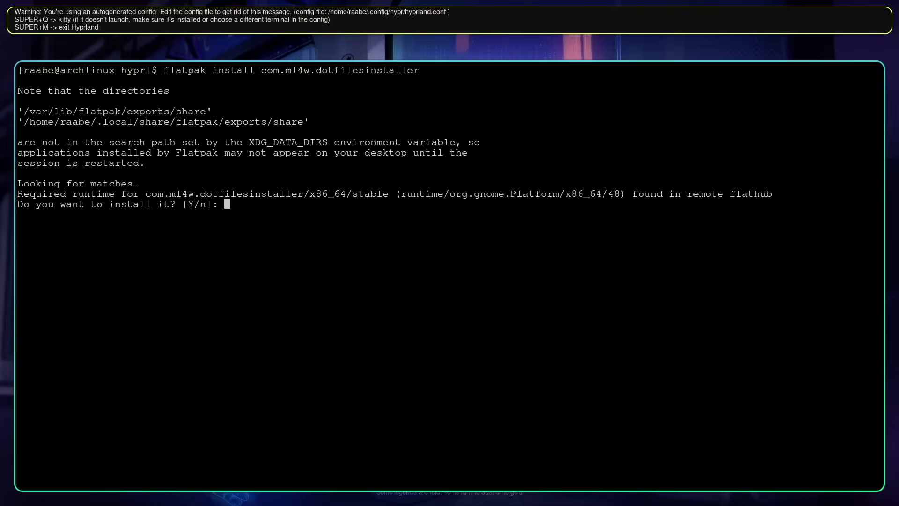
{"action": "key", "text": "Return"}
{"action": "key", "text": "Return"}
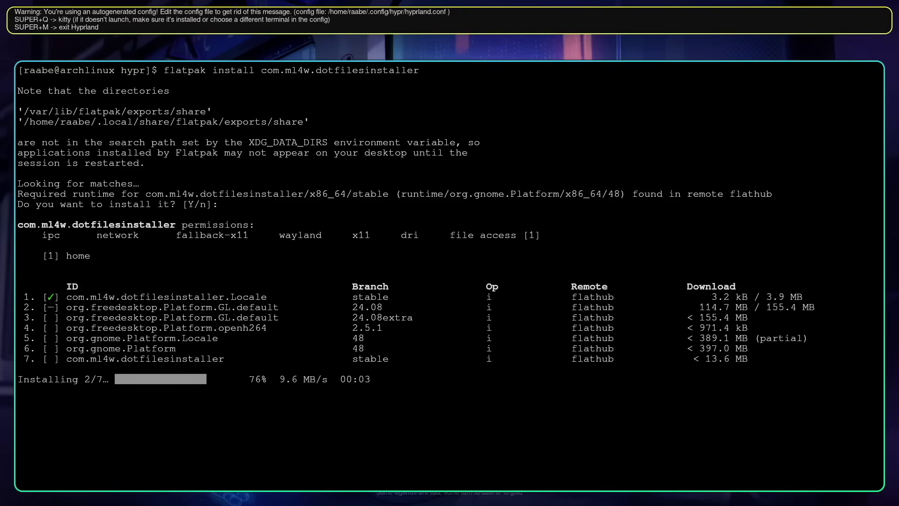
Step: On workspace 2, close Firefox's Privacy Notice tab and load mylinuxforwork.github.io/dotfiles, scrolling to Installation
{"action": "key", "text": "super+2"}
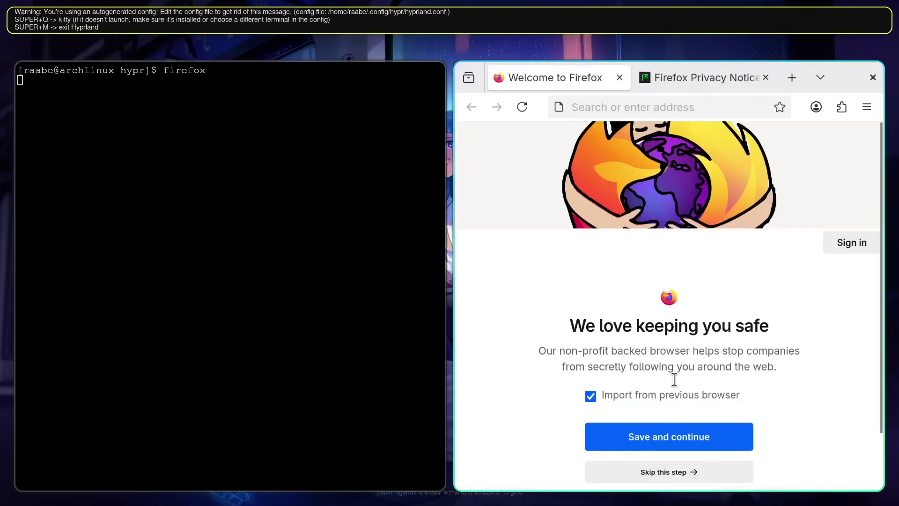
{"action": "middle_click", "coordinate": [725, 75]}
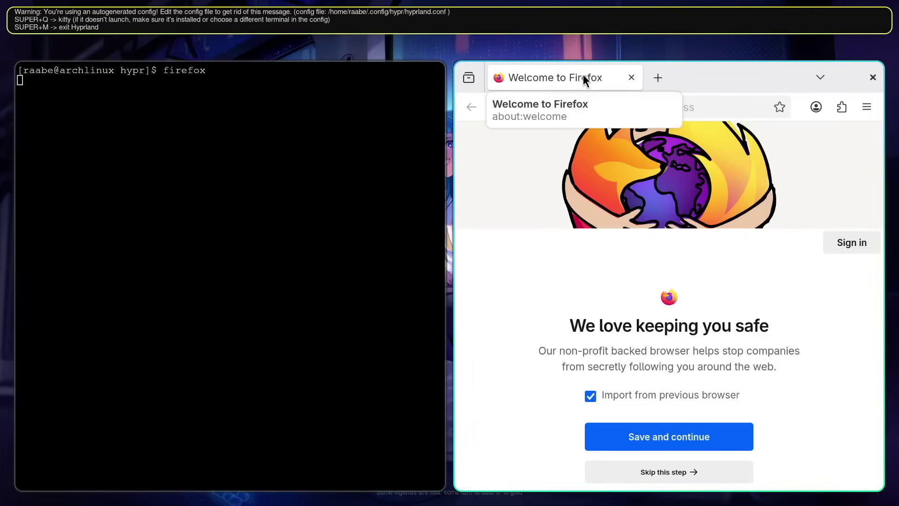
{"action": "left_click", "coordinate": [707, 103]}
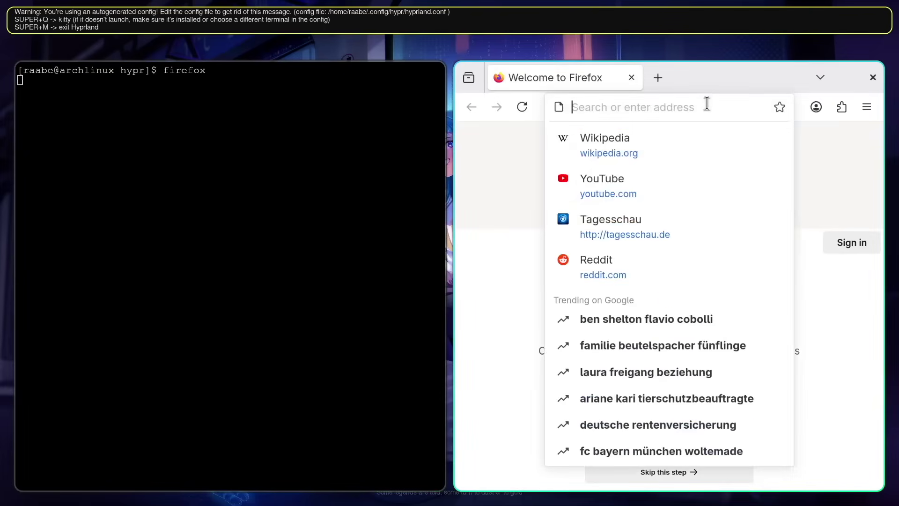
{"action": "type", "text": "mylinuxfor"}
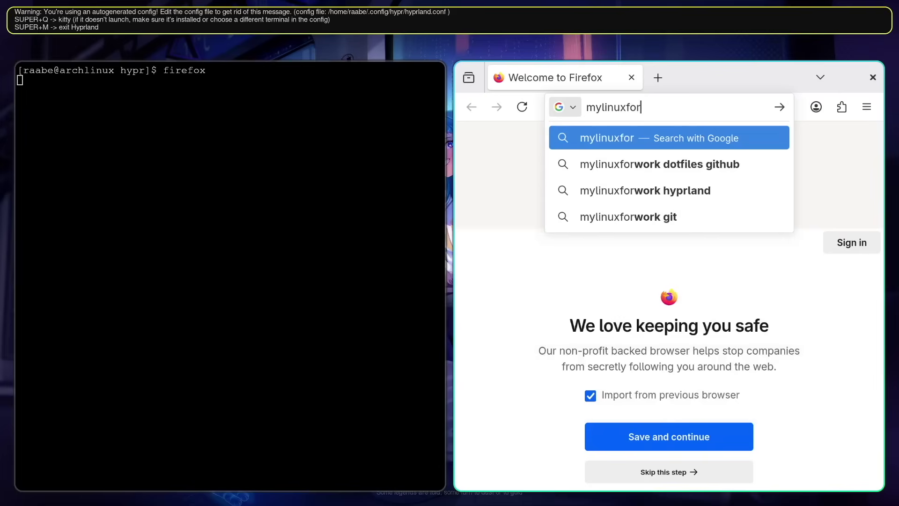
{"action": "type", "text": "work."}
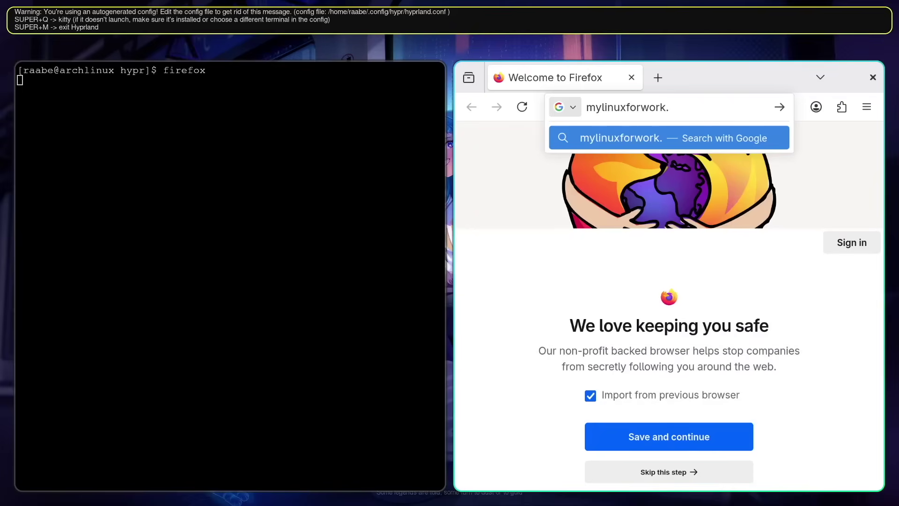
{"action": "type", "text": "github"}
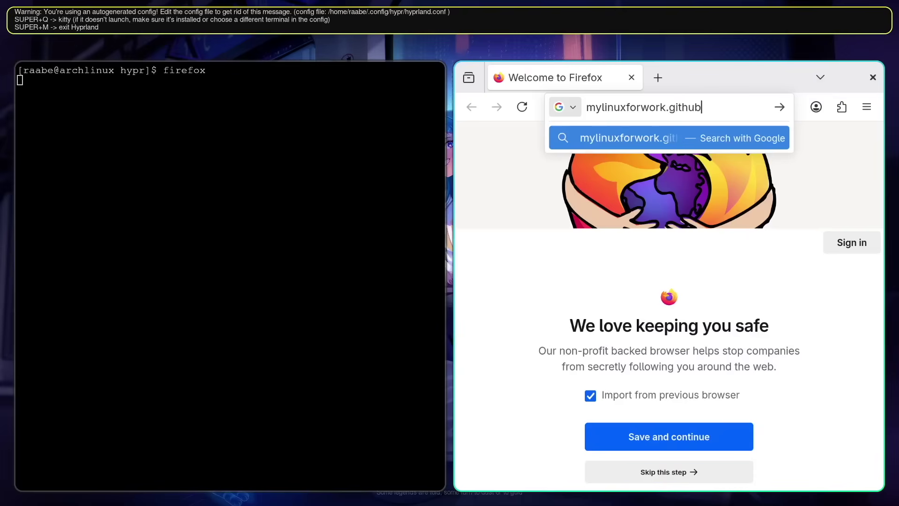
{"action": "type", "text": ".io/dotfiles"}
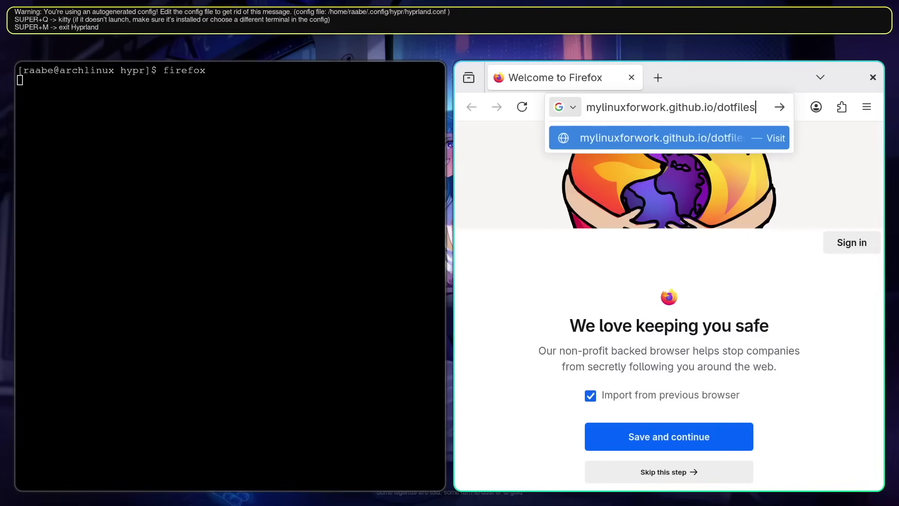
{"action": "key", "text": "Return"}
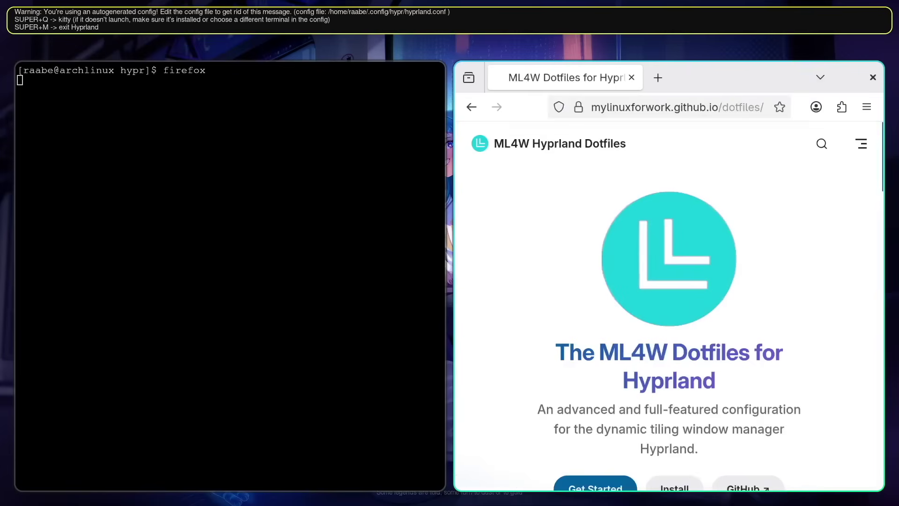
{"action": "scroll", "coordinate": [581, 190], "scroll_direction": "down", "scroll_amount": 10}
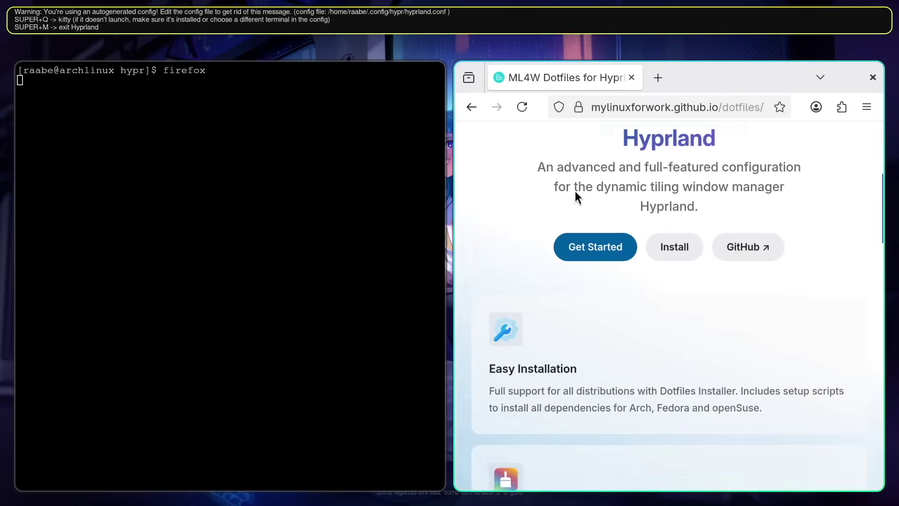
{"action": "scroll", "coordinate": [576, 190], "scroll_direction": "up", "scroll_amount": 8}
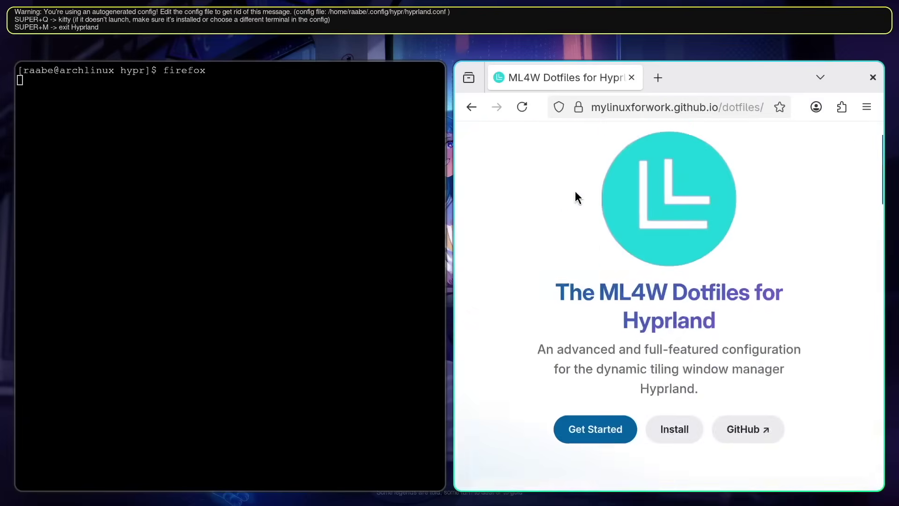
{"action": "scroll", "coordinate": [575, 190], "scroll_direction": "down", "scroll_amount": 4}
{"action": "scroll", "coordinate": [575, 190], "scroll_direction": "down", "scroll_amount": 15}
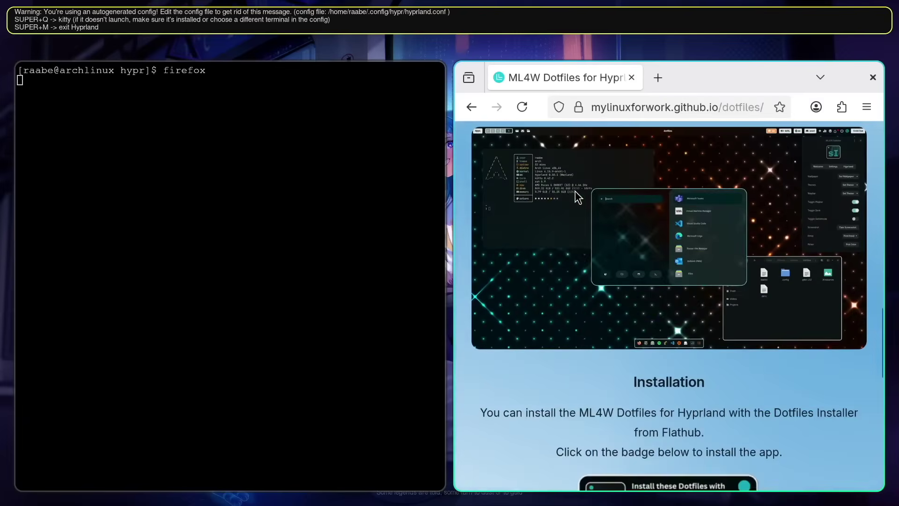
{"action": "scroll", "coordinate": [614, 207], "scroll_direction": "up", "scroll_amount": 2}
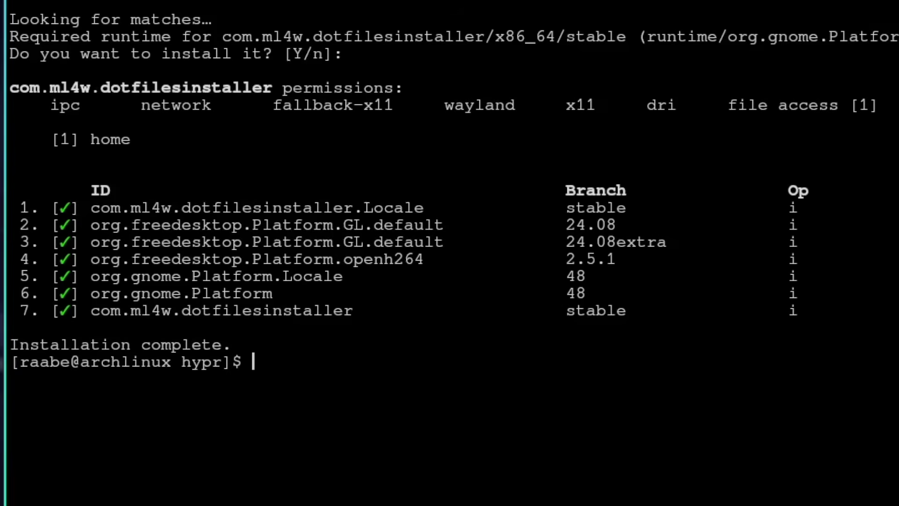
Step: Run flatpak run com.ml4w.dotfilesinstaller in kitty
{"action": "type", "text": "flatpak run "}
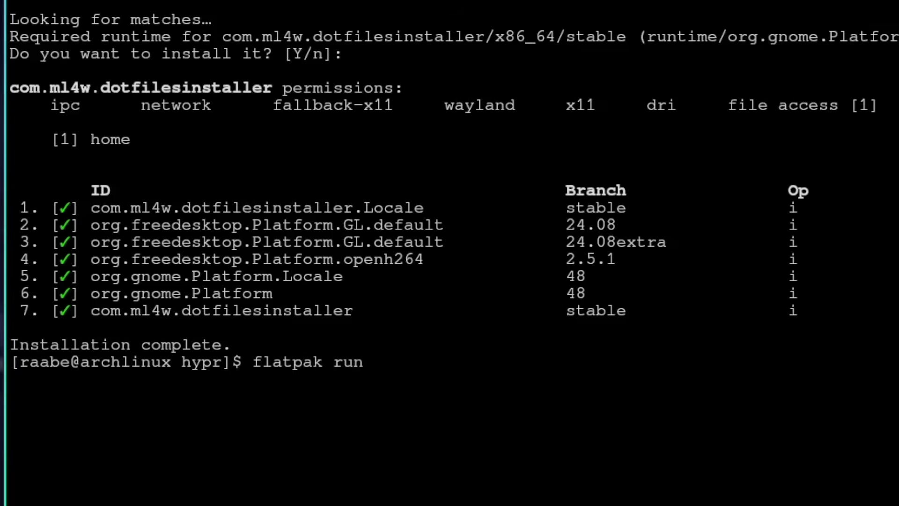
{"action": "type", "text": "com.ml4w."}
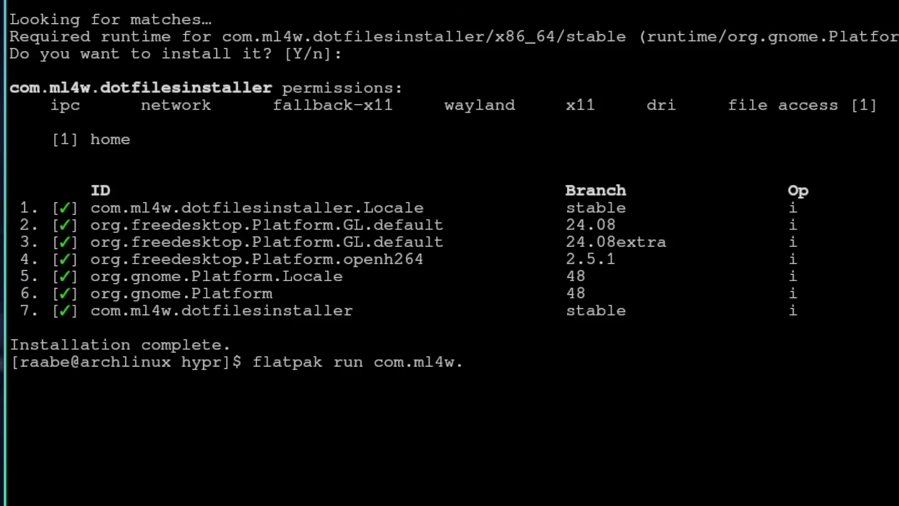
{"action": "type", "text": "dotfilesinstaller"}
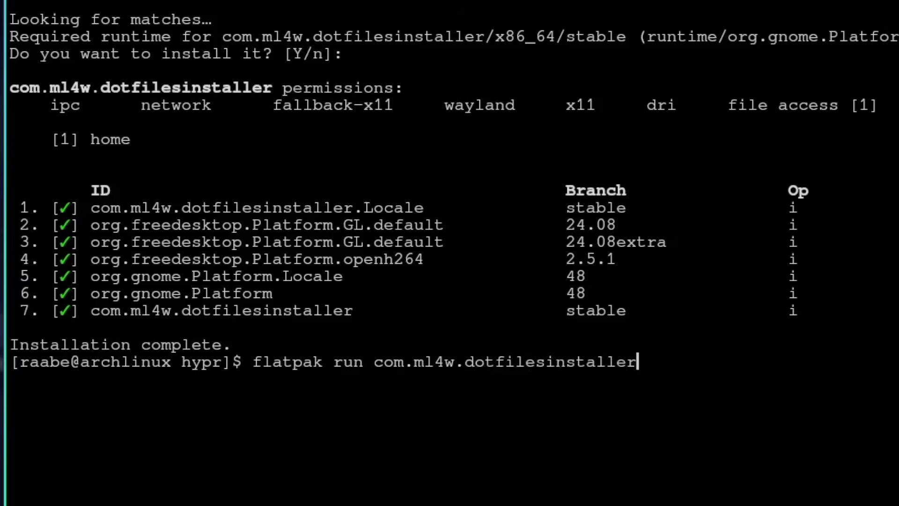
{"action": "key", "text": "Return"}
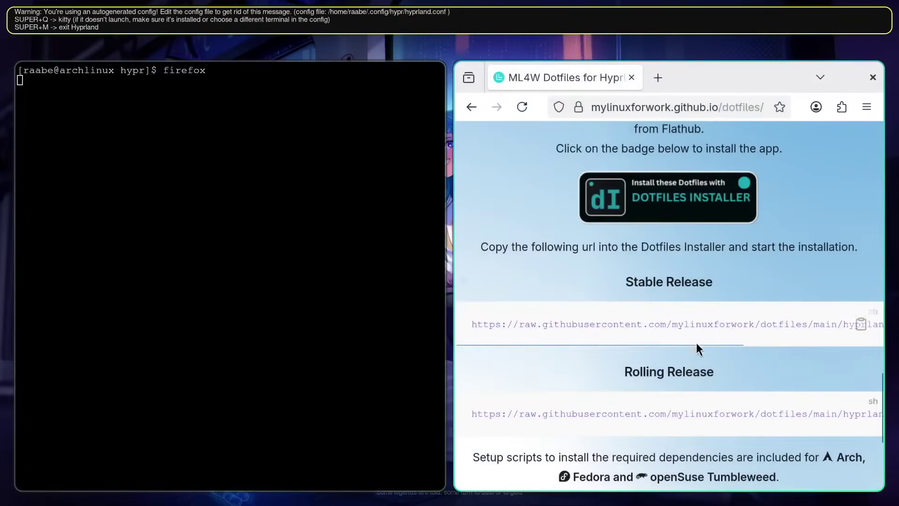
Step: Load the Rolling Release hyprland-dotfiles.dotinst URL and scroll to the ML4W Dotfiles 2.9.9 details
{"action": "left_click", "coordinate": [862, 415]}
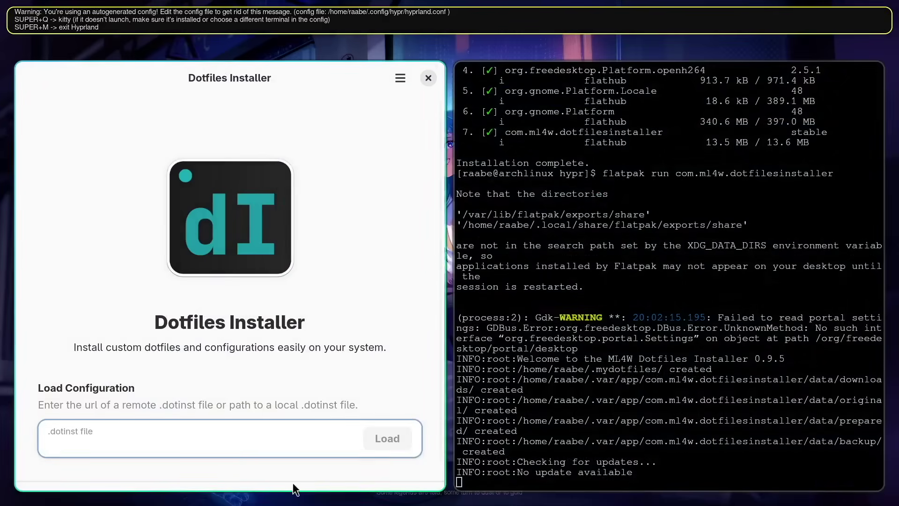
{"action": "key", "text": "ctrl+v"}
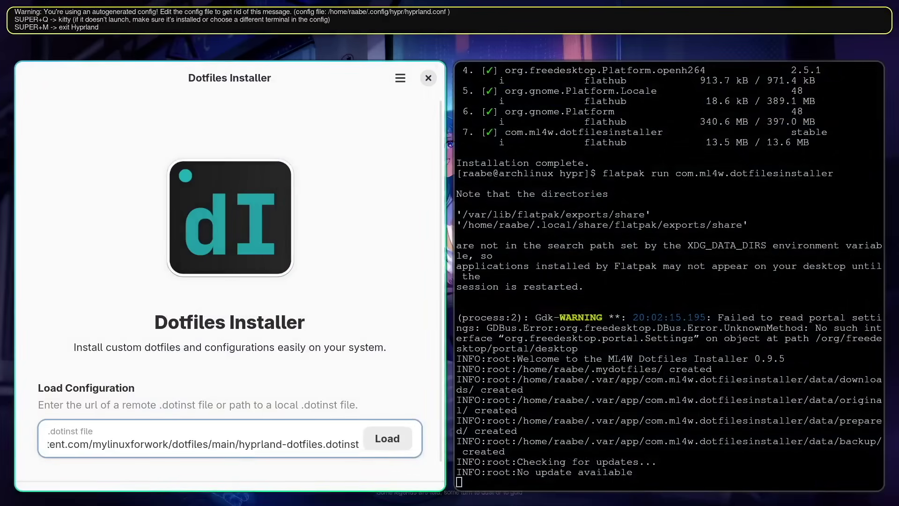
{"action": "left_click", "coordinate": [387, 440]}
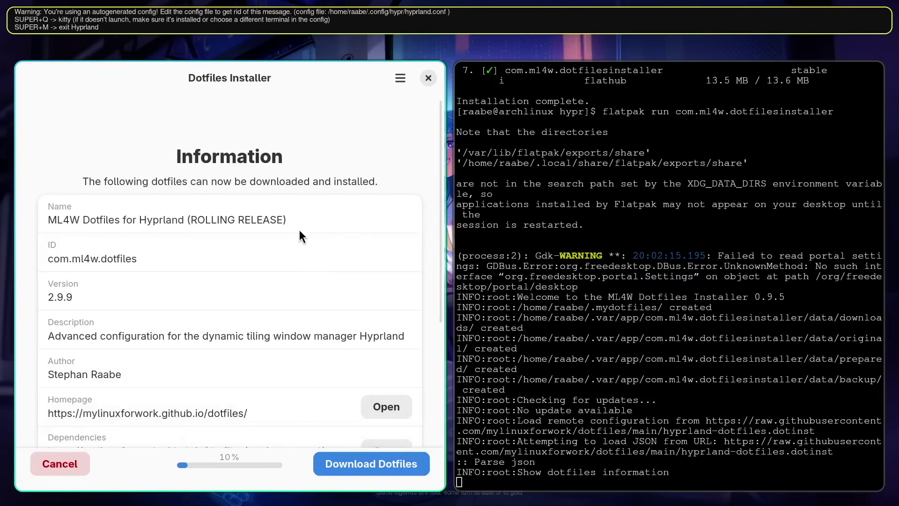
{"action": "scroll", "coordinate": [160, 189], "scroll_direction": "down", "scroll_amount": 2}
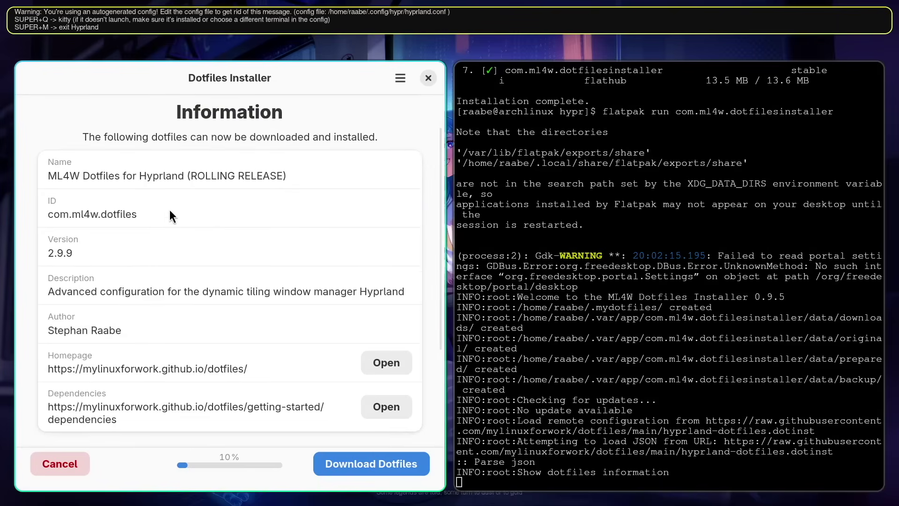
{"action": "scroll", "coordinate": [172, 215], "scroll_direction": "down", "scroll_amount": 6}
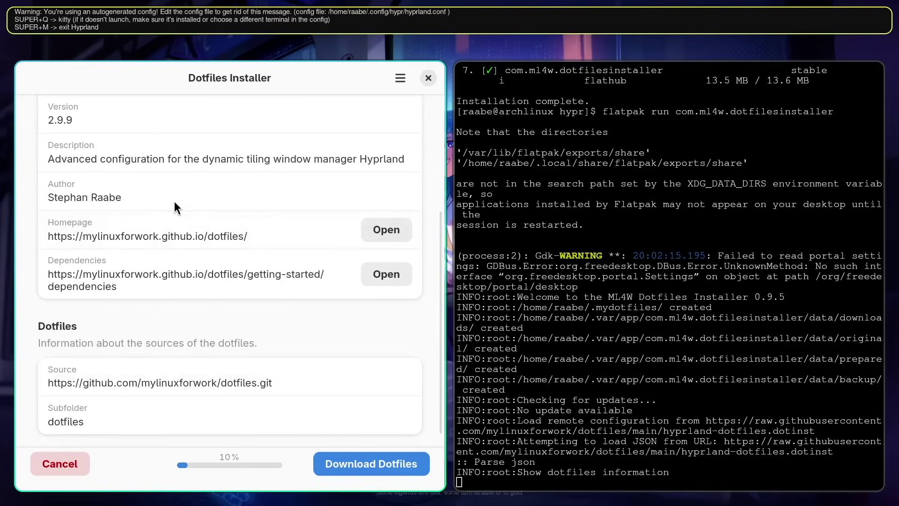
{"action": "scroll", "coordinate": [175, 206], "scroll_direction": "down", "scroll_amount": 1}
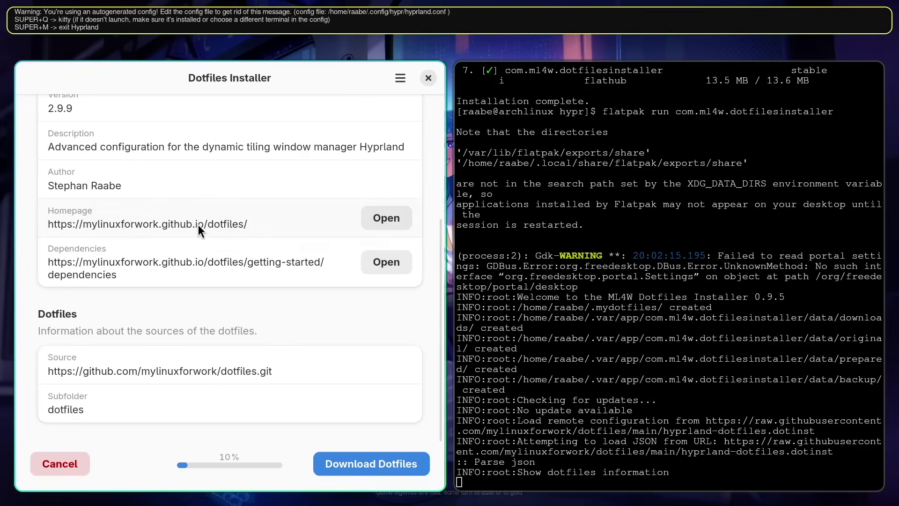
Step: Download the ML4W dotfiles and copy the setup.sh script path to the clipboard
{"action": "left_click", "coordinate": [375, 462]}
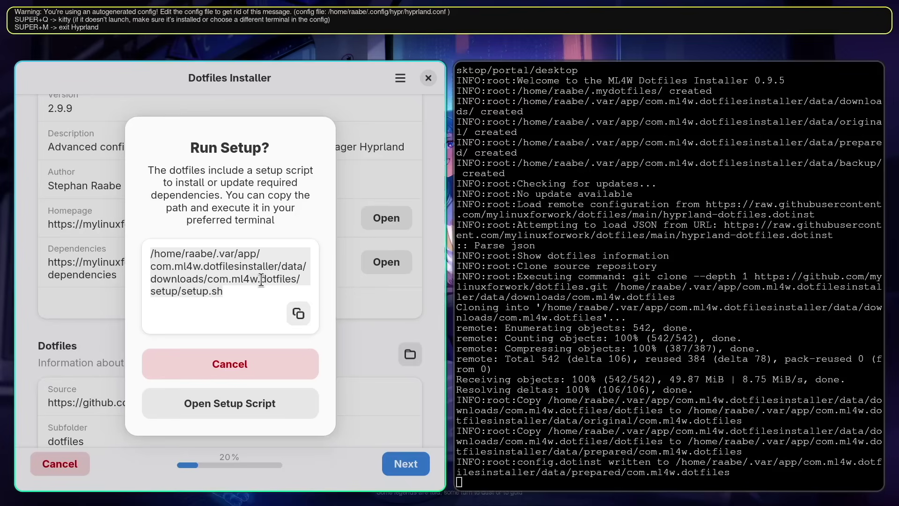
{"action": "left_click", "coordinate": [299, 314]}
{"action": "left_click", "coordinate": [299, 315]}
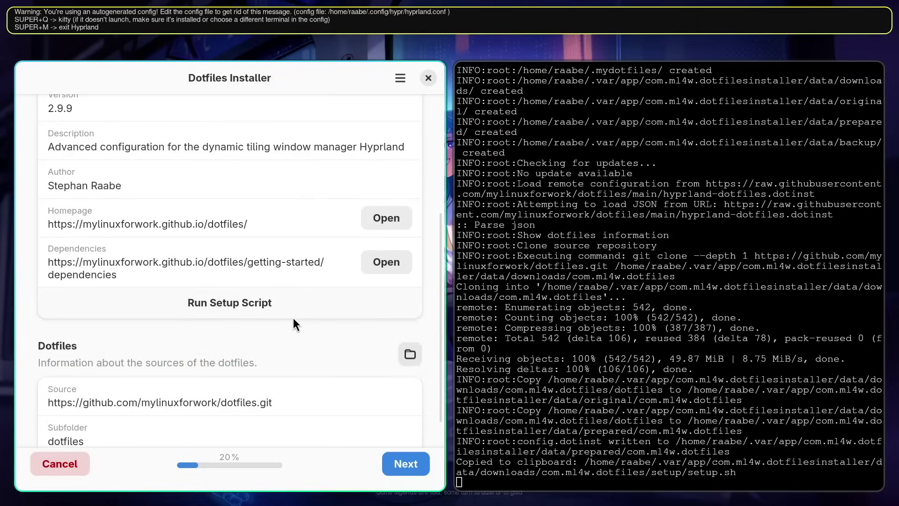
Step: On workspace 2, run the pasted setup.sh in kitty with sudo, confirming the yay and package installs
{"action": "key", "text": "super+2"}
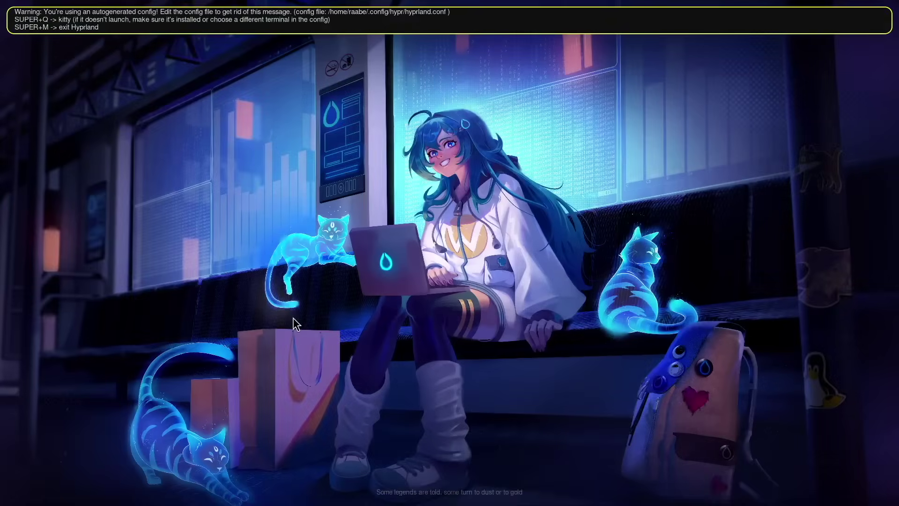
{"action": "key", "text": "super+q"}
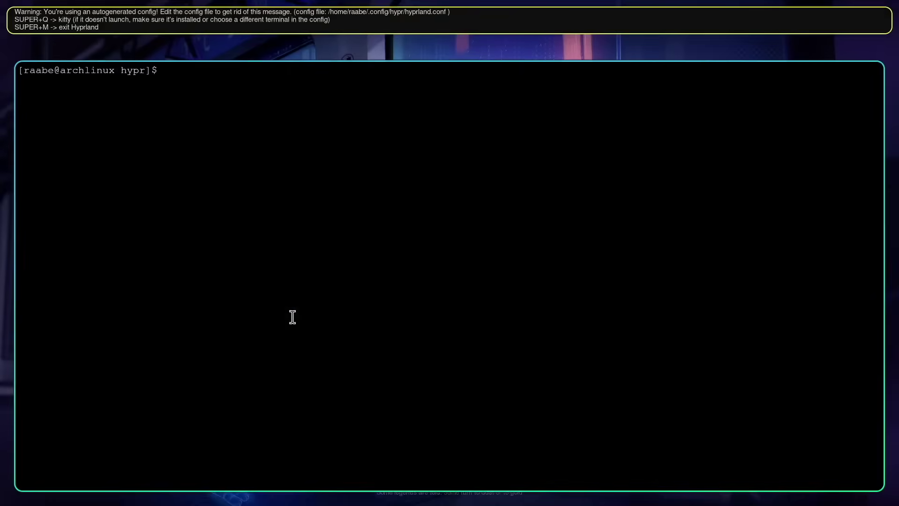
{"action": "key", "text": "ctrl+shift+v"}
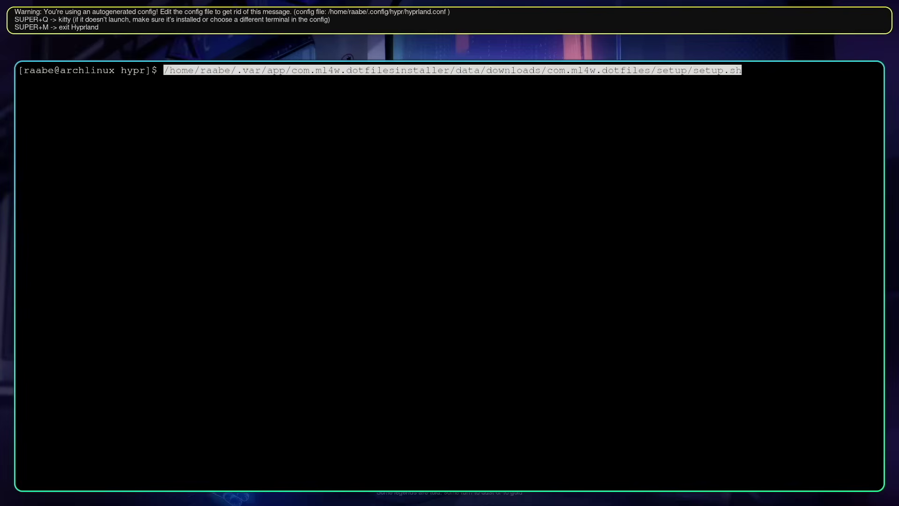
{"action": "key", "text": "Return"}
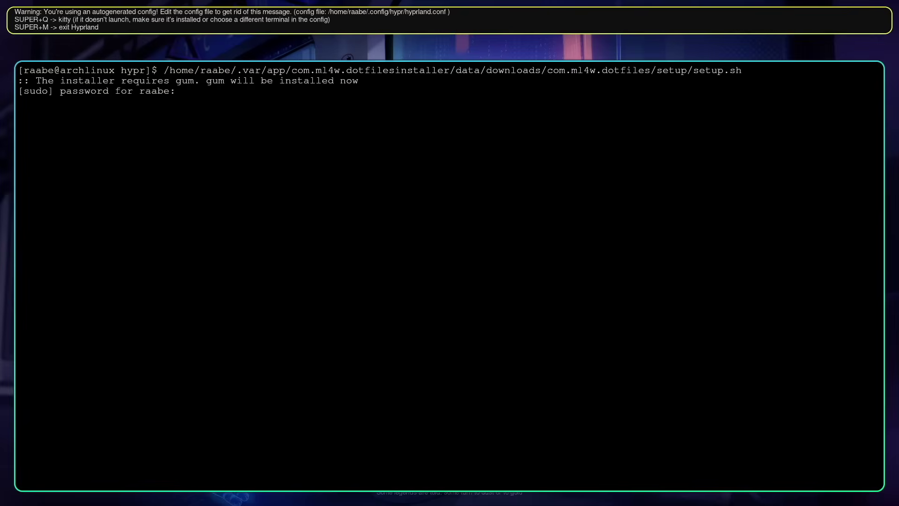
{"action": "key", "text": "Return"}
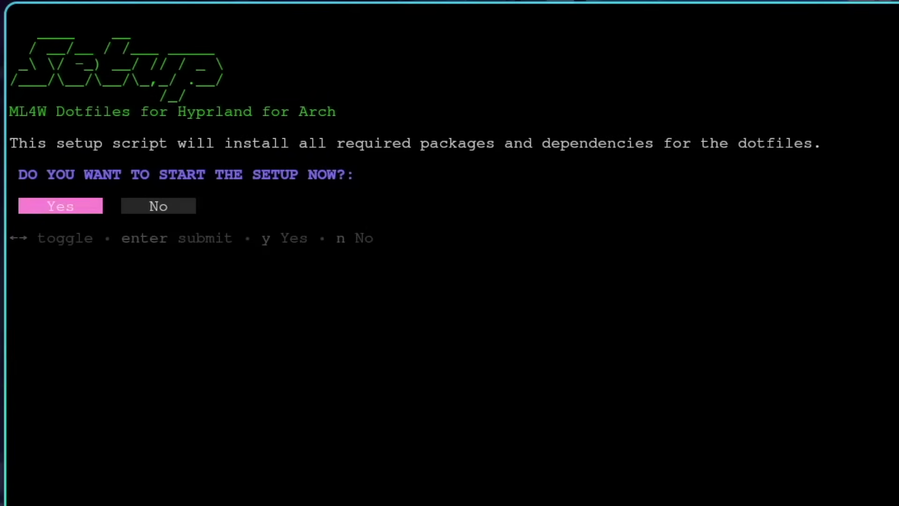
{"action": "key", "text": "Return"}
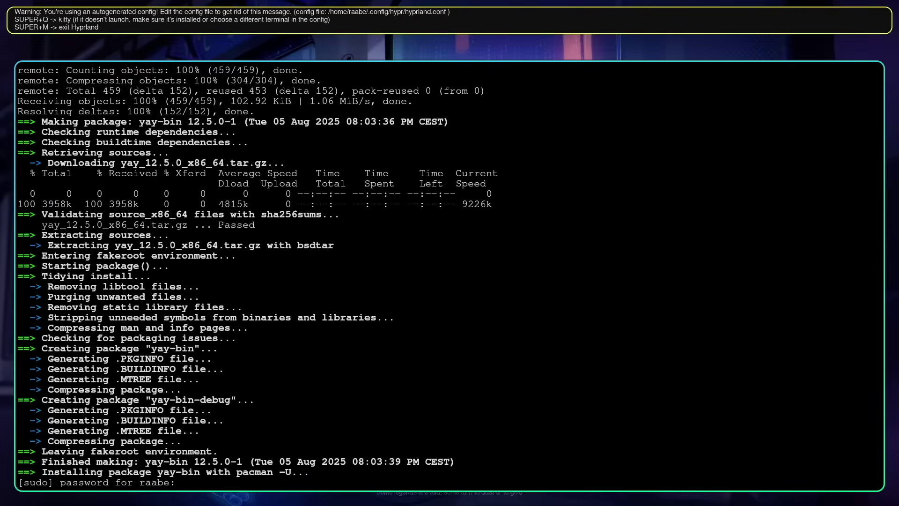
{"action": "key", "text": "Return"}
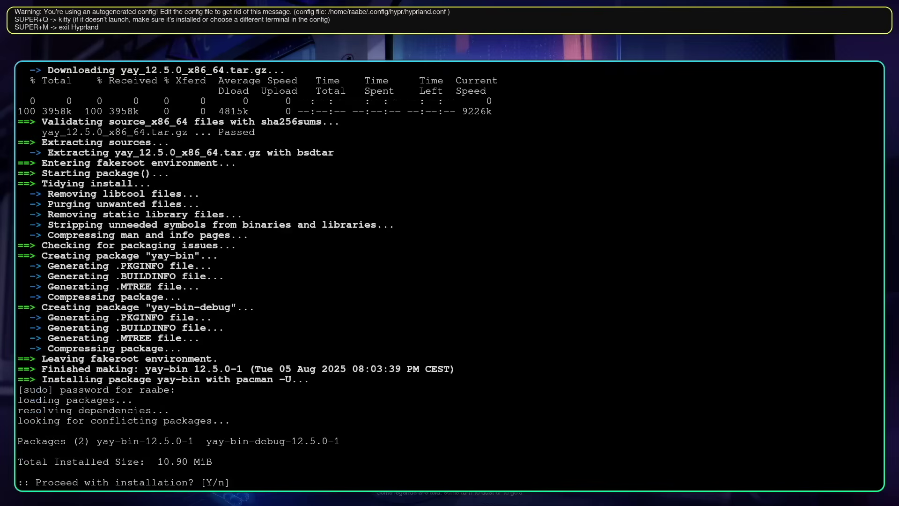
{"action": "key", "text": "Return"}
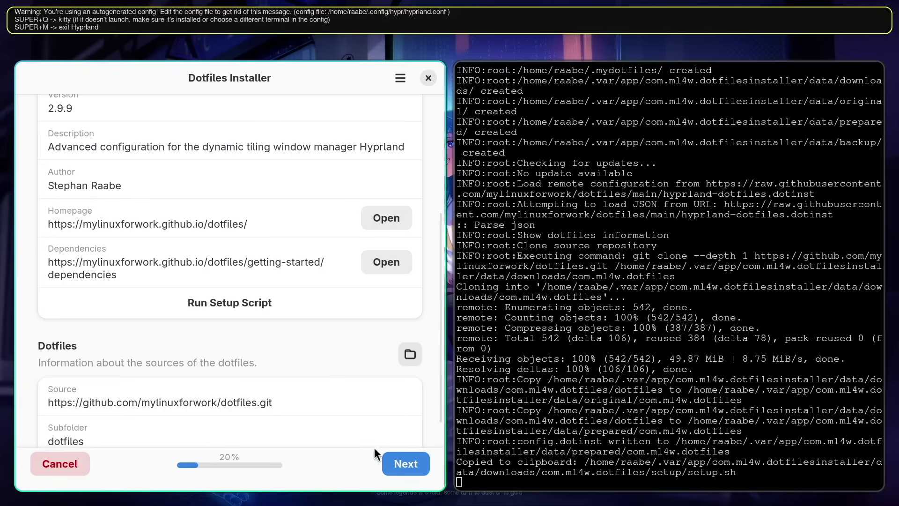
Step: Back up the existing configuration files and set the keyboard layout to de
{"action": "left_click", "coordinate": [418, 469]}
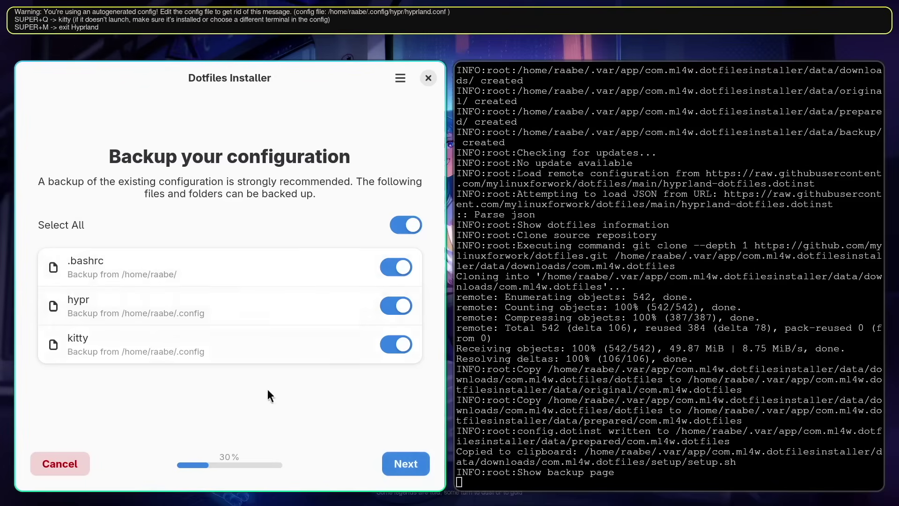
{"action": "left_click", "coordinate": [405, 463]}
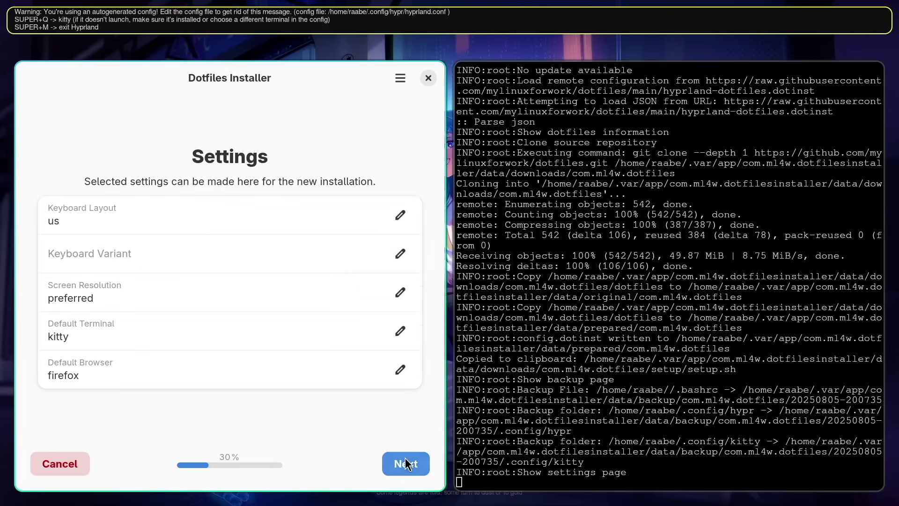
{"action": "left_click", "coordinate": [82, 221]}
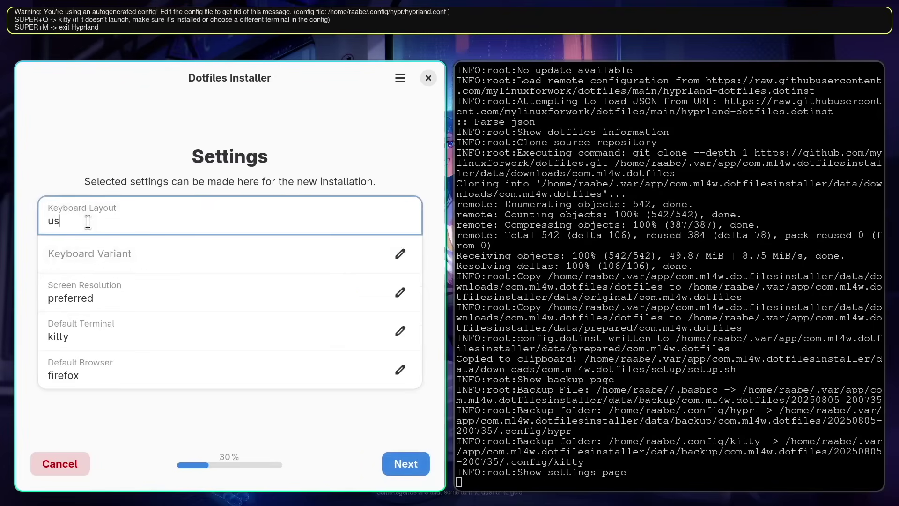
{"action": "key", "text": "BackSpace"}
{"action": "key", "text": "BackSpace"}
{"action": "type", "text": "de"}
Step: Set the screen resolution to 1920x1080 and continue to the Installation page
{"action": "left_click", "coordinate": [117, 300]}
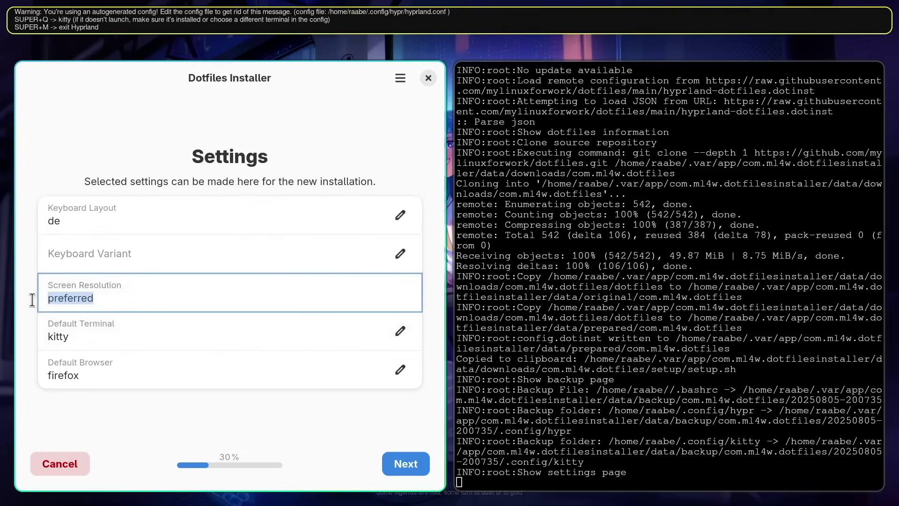
{"action": "type", "text": "1920"}
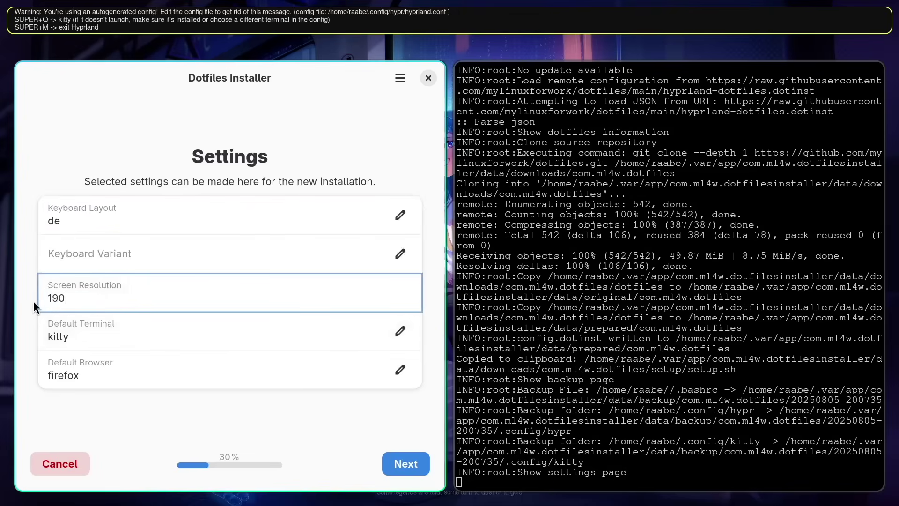
{"action": "type", "text": "x1080"}
{"action": "left_click", "coordinate": [406, 464]}
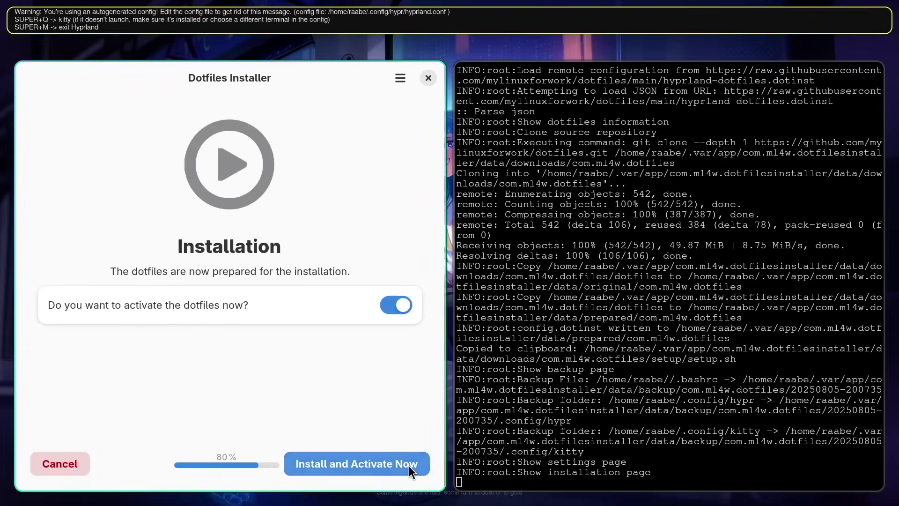
Step: Choose Install and Activate Now, finish the wizard with Done, and close the Dotfiles Installer window
{"action": "left_click", "coordinate": [379, 463]}
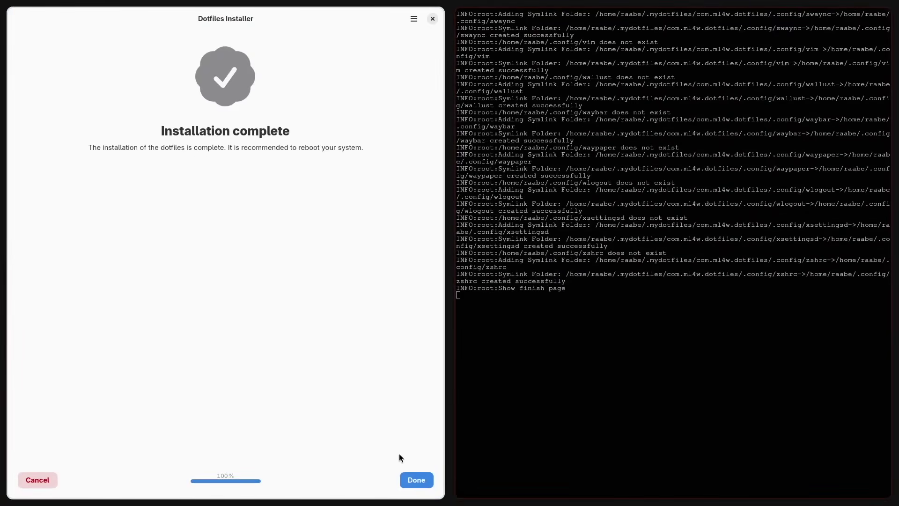
{"action": "left_click", "coordinate": [416, 480]}
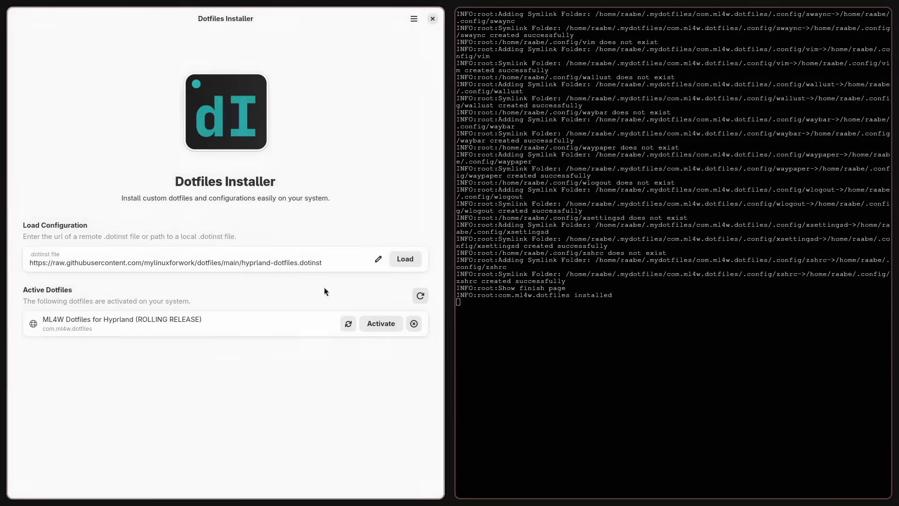
{"action": "left_click", "coordinate": [433, 19]}
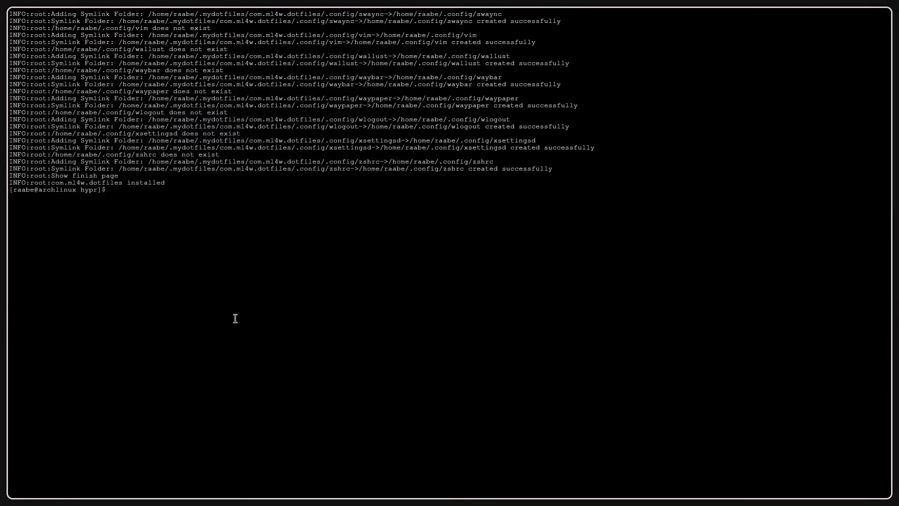
Step: Run reboot in the terminal to restart into the ML4W 2.9.9 desktop
{"action": "type", "text": "reboot"}
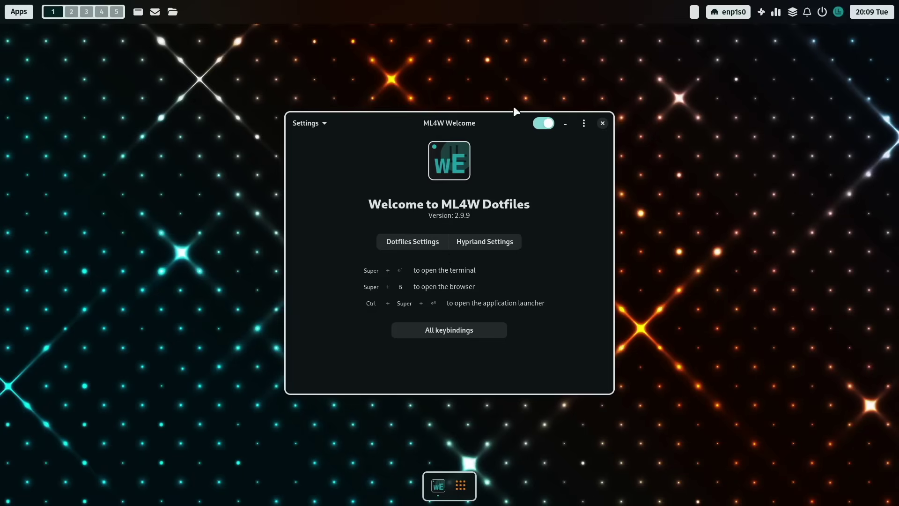
Step: Close the ML4W Welcome window, switch to workspace 2, and open then close kitty terminals
{"action": "left_click", "coordinate": [603, 123]}
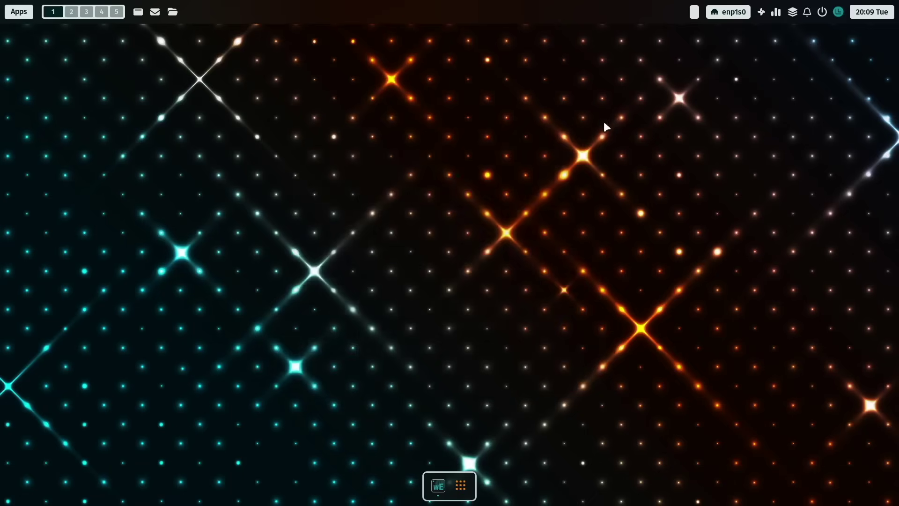
{"action": "left_click", "coordinate": [68, 11]}
{"action": "key", "text": "super+Return"}
{"action": "key", "text": "super+Return"}
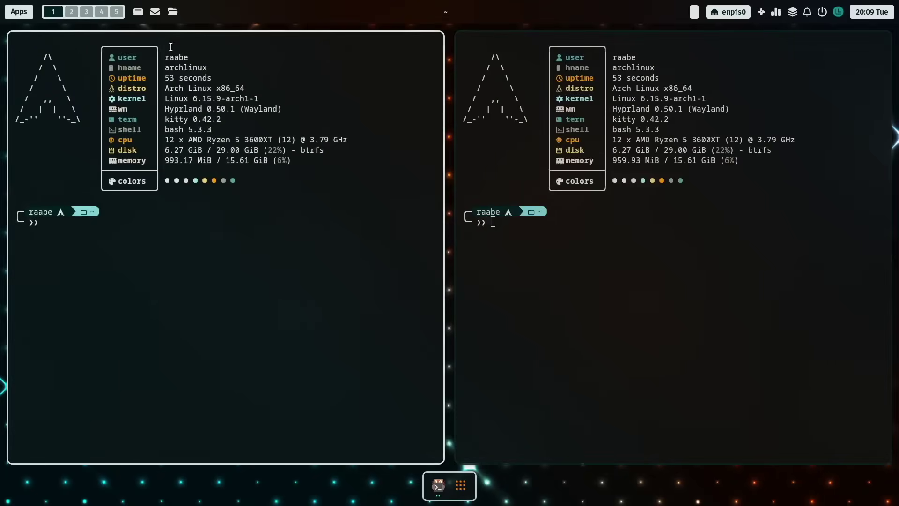
{"action": "key", "text": "super+q"}
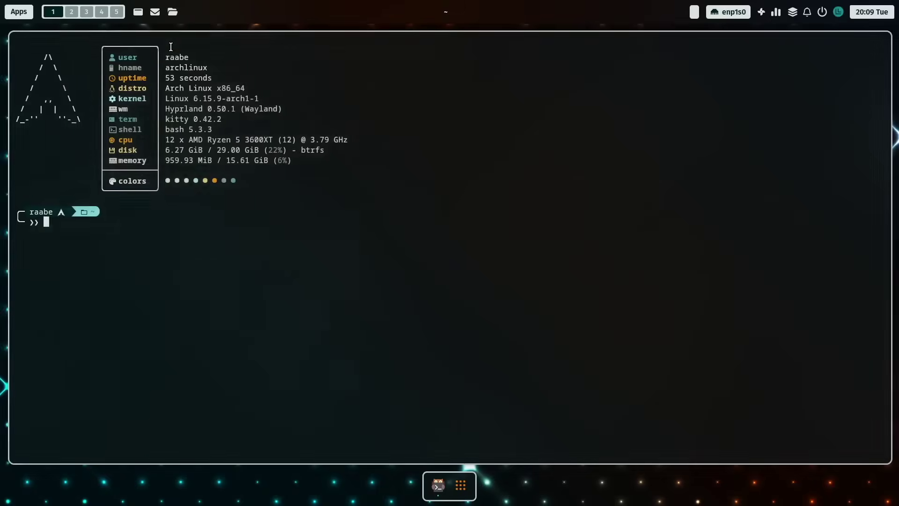
{"action": "key", "text": "super+q"}
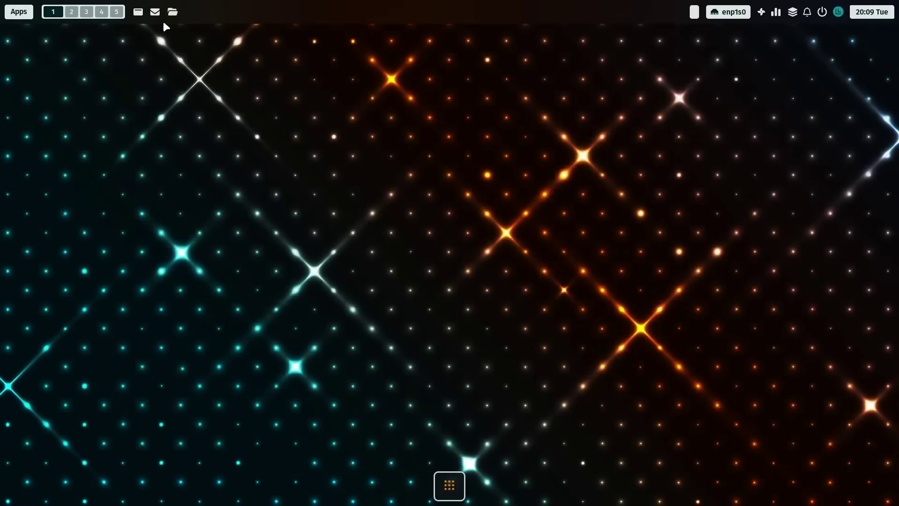
Step: Open and close the Files manager, close the ML4W sidebar, and bring up the application launcher
{"action": "key", "text": "super+e"}
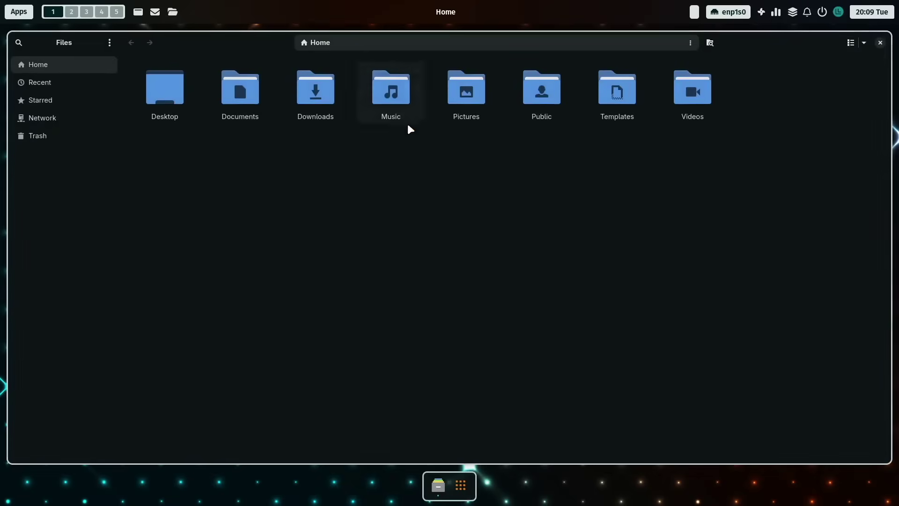
{"action": "key", "text": "super+q"}
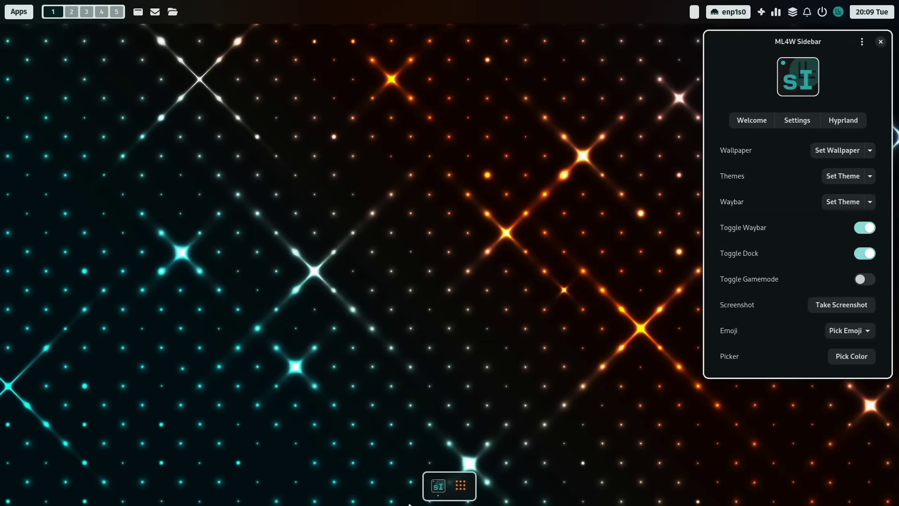
{"action": "left_click", "coordinate": [881, 42]}
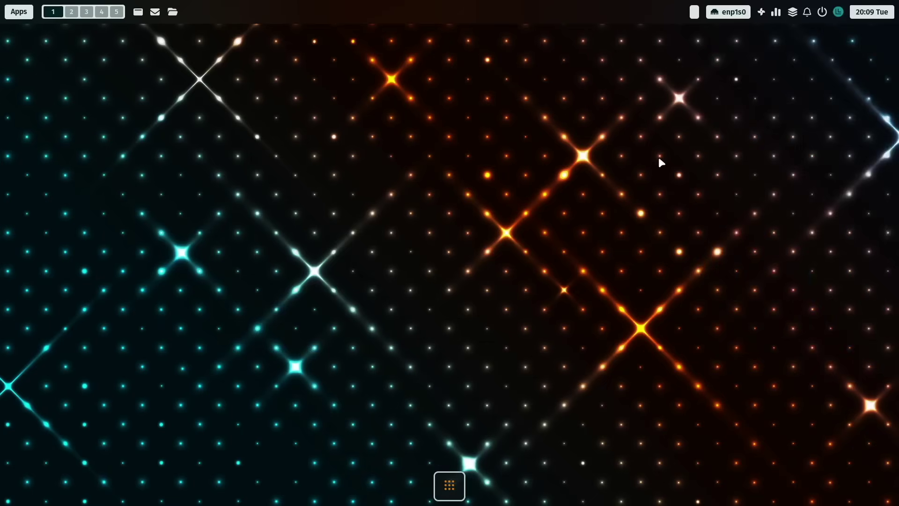
{"action": "key", "text": "super+ctrl+Return"}
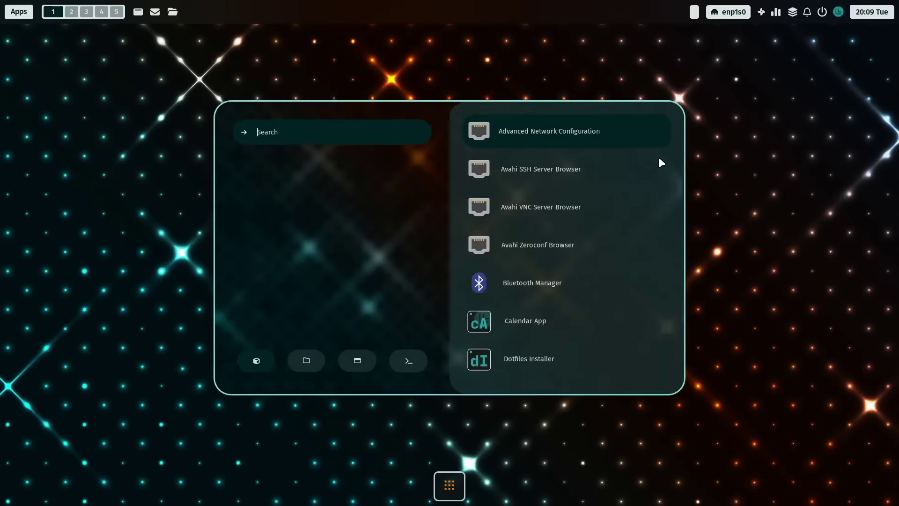